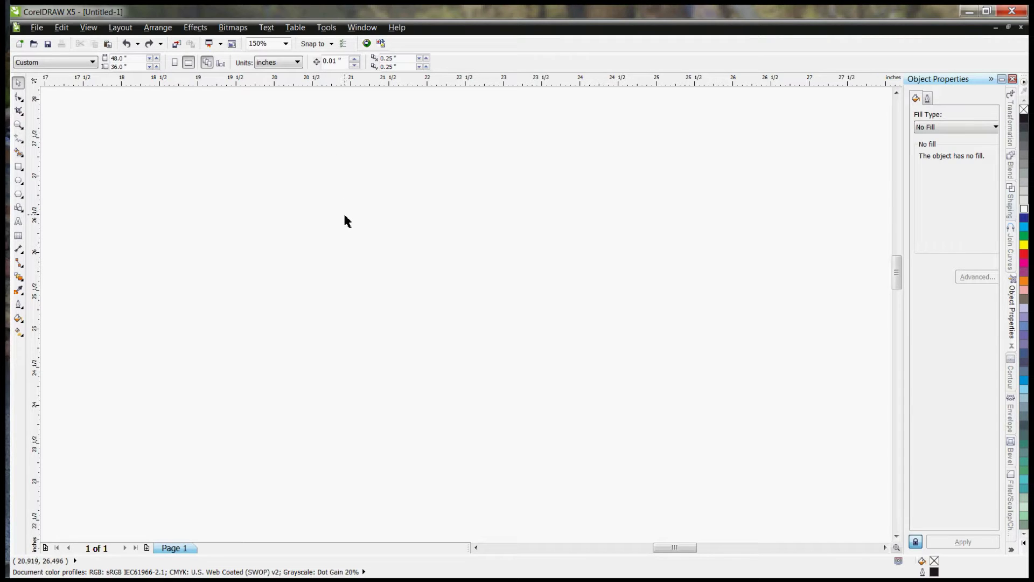
- Paste the sign bitmap onto the page and send it to PHOTO-PAINT for editing
{"action": "key", "text": "ctrl+v"}
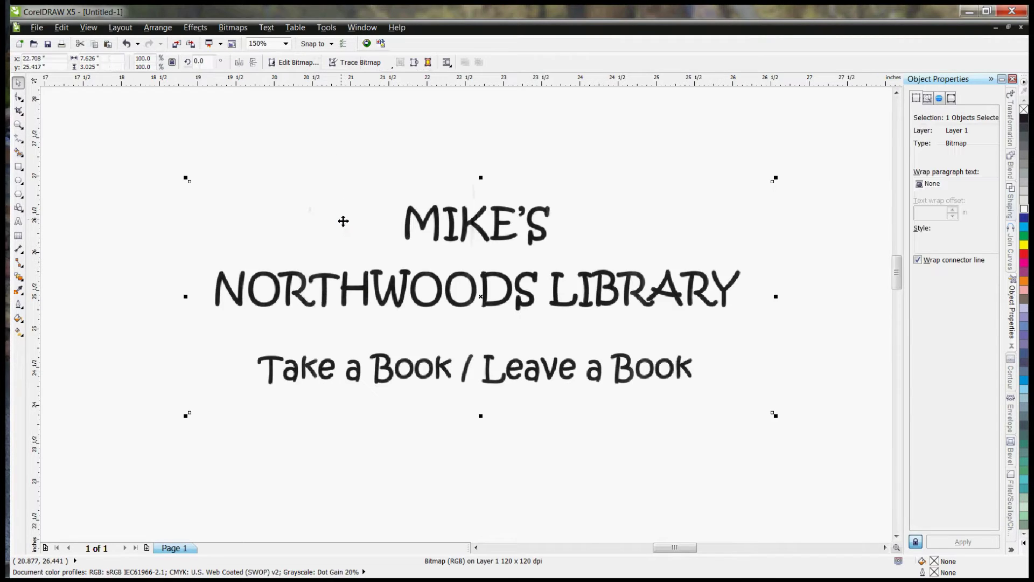
{"action": "right_click", "coordinate": [464, 278]}
{"action": "mouse_move", "coordinate": [529, 45]}
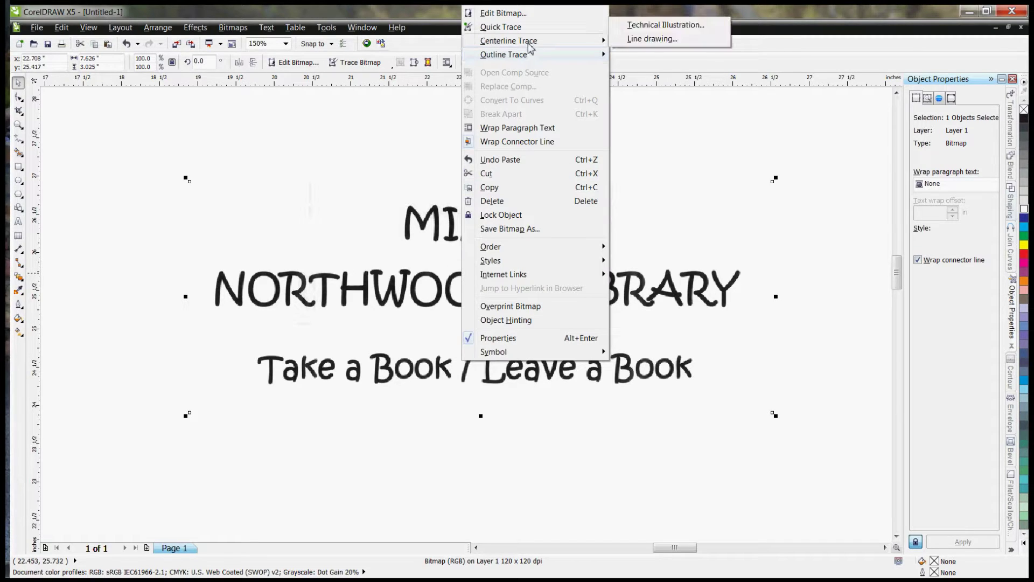
{"action": "left_click", "coordinate": [526, 14]}
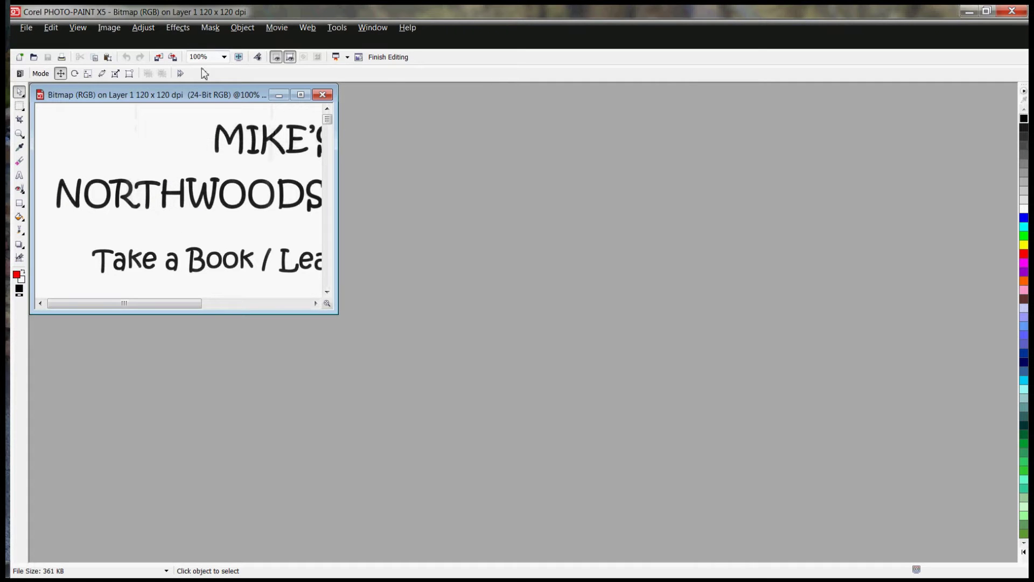
- Convert the sign bitmap to 1-bit Line Art at threshold 128, then close PHOTO-PAINT
{"action": "double_click", "coordinate": [198, 100]}
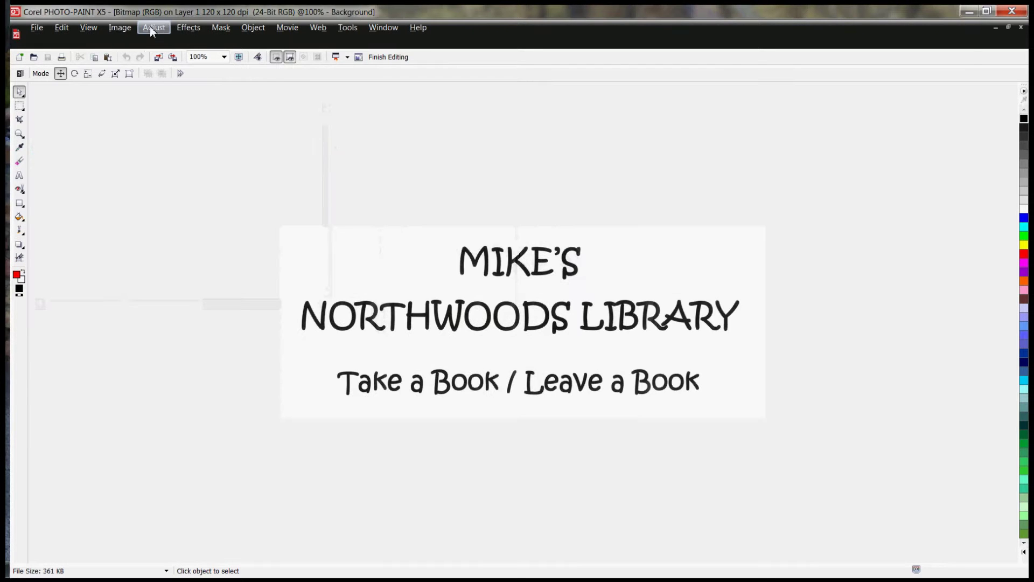
{"action": "left_click", "coordinate": [119, 27]}
{"action": "left_click", "coordinate": [141, 134]}
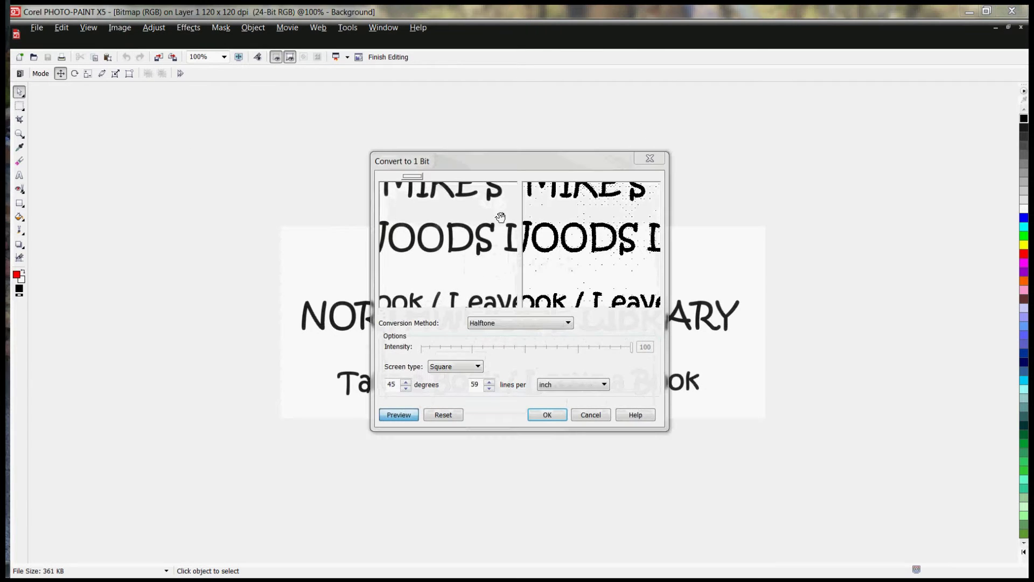
{"action": "left_click", "coordinate": [547, 323]}
{"action": "left_click", "coordinate": [530, 330]}
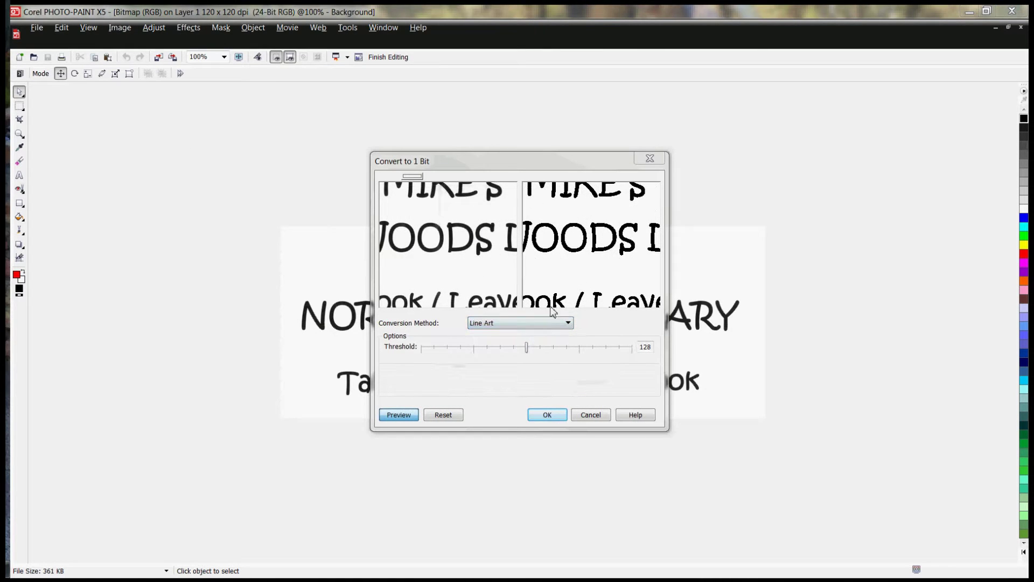
{"action": "mouse_move", "coordinate": [426, 234]}
{"action": "left_mouse_down"}
{"action": "mouse_move", "coordinate": [466, 250]}
{"action": "mouse_move", "coordinate": [466, 239]}
{"action": "mouse_move", "coordinate": [422, 231]}
{"action": "left_mouse_up"}
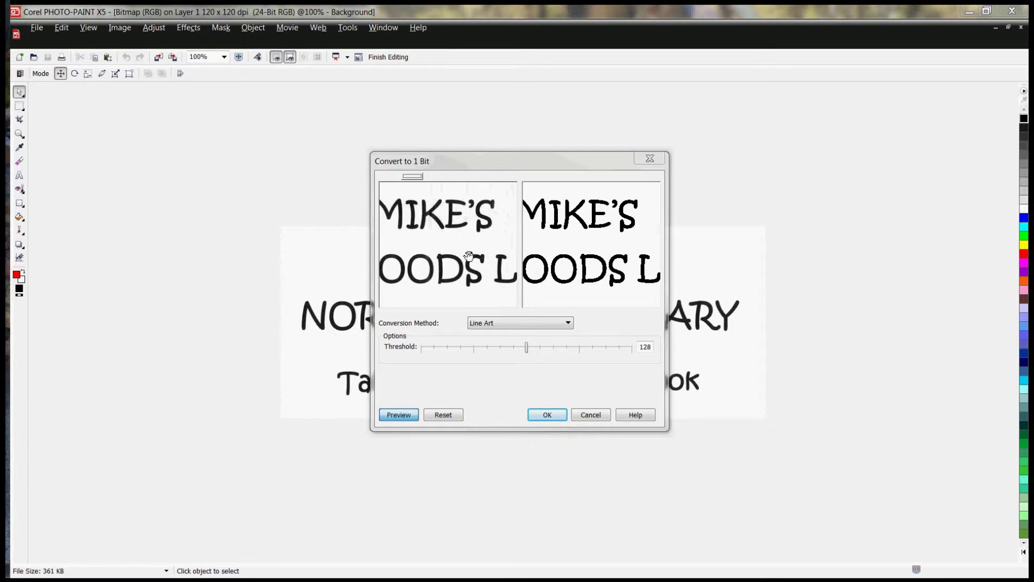
{"action": "left_click_drag", "start_coordinate": [468, 256], "coordinate": [439, 222]}
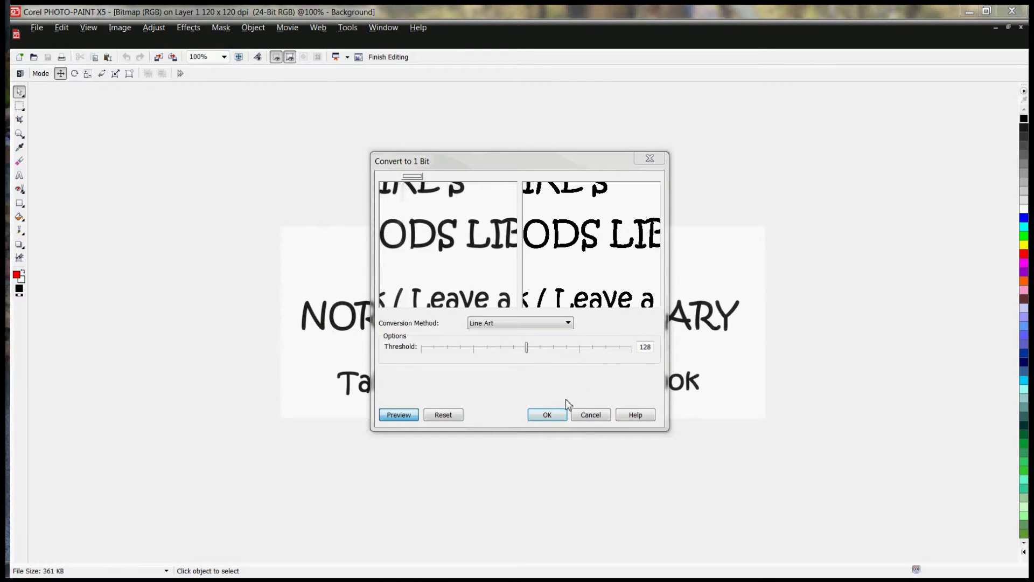
{"action": "left_click", "coordinate": [557, 419]}
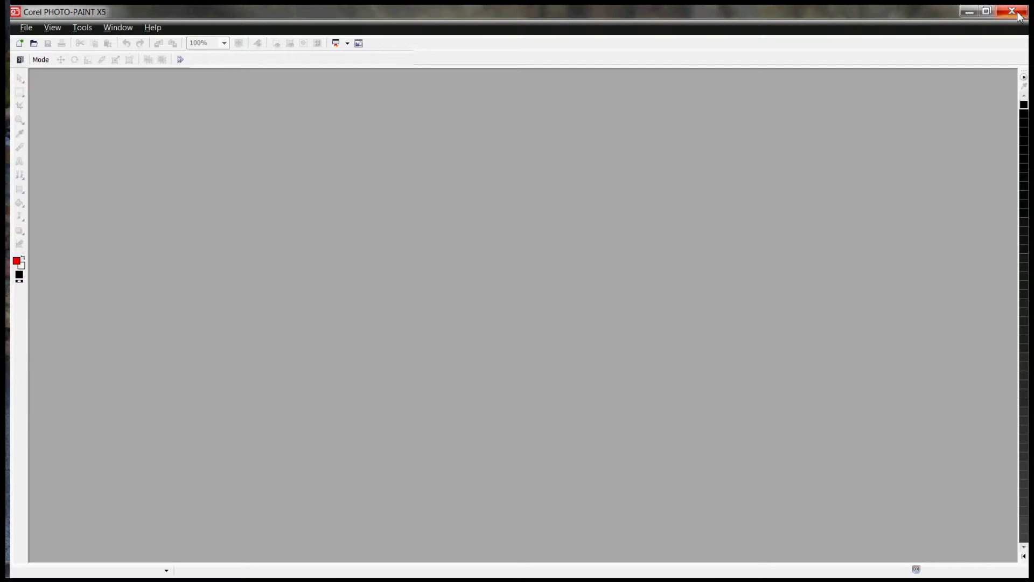
{"action": "left_click", "coordinate": [1013, 11]}
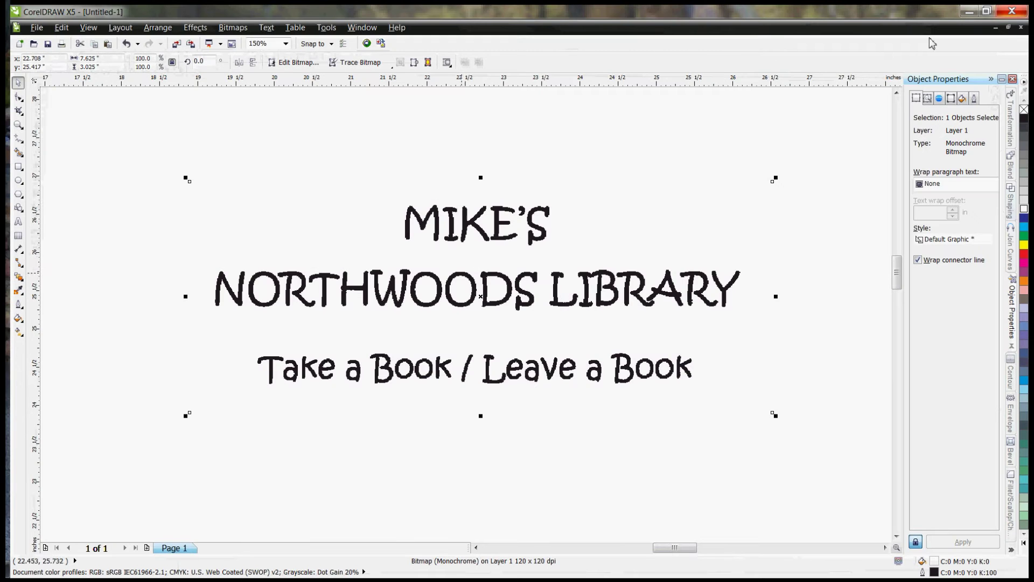
- Start a Detailed logo outline trace of the monochrome bitmap and raise Detail one step
{"action": "right_click", "coordinate": [440, 227]}
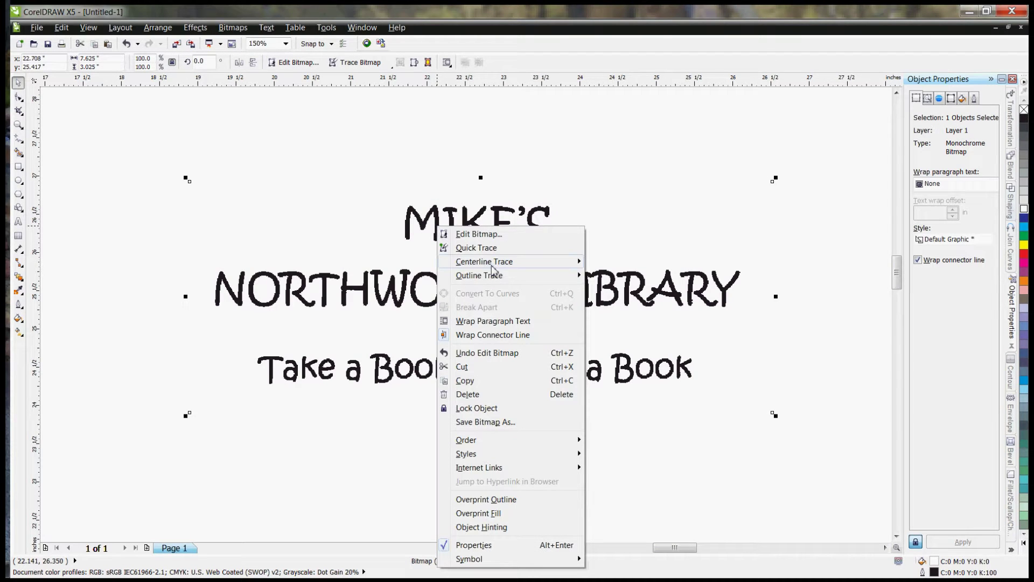
{"action": "mouse_move", "coordinate": [511, 280]}
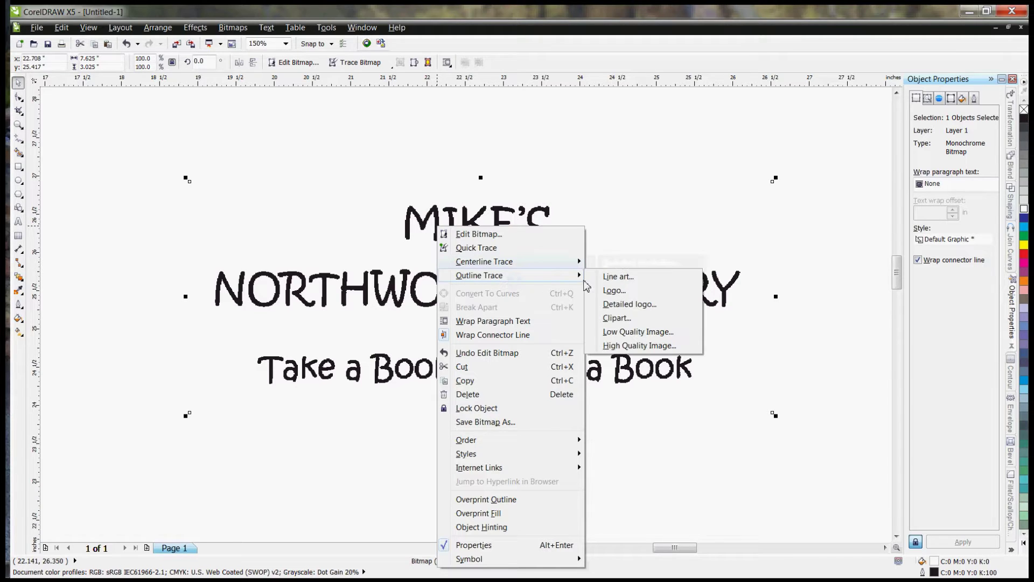
{"action": "left_click", "coordinate": [644, 303]}
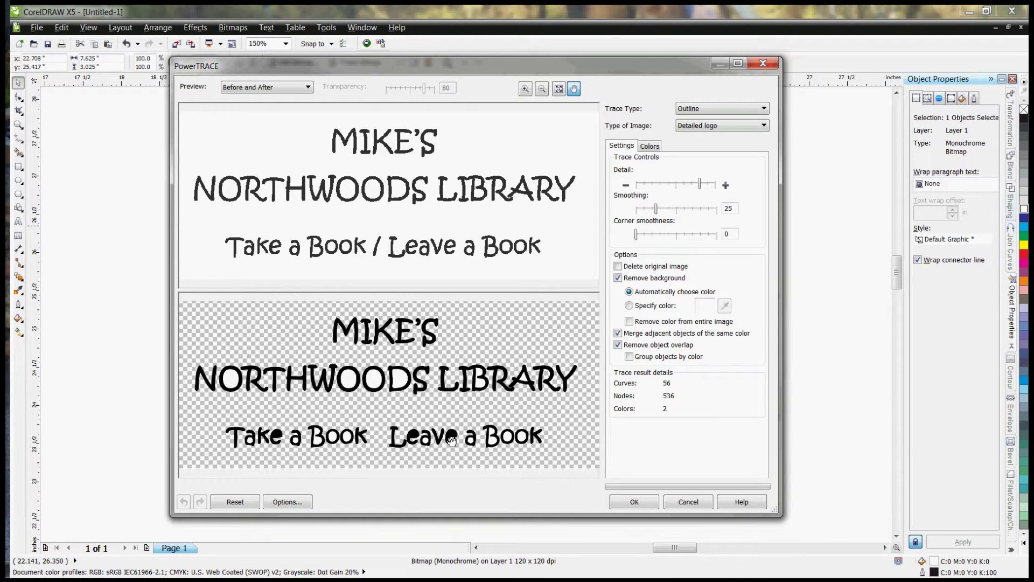
{"action": "left_click", "coordinate": [711, 186]}
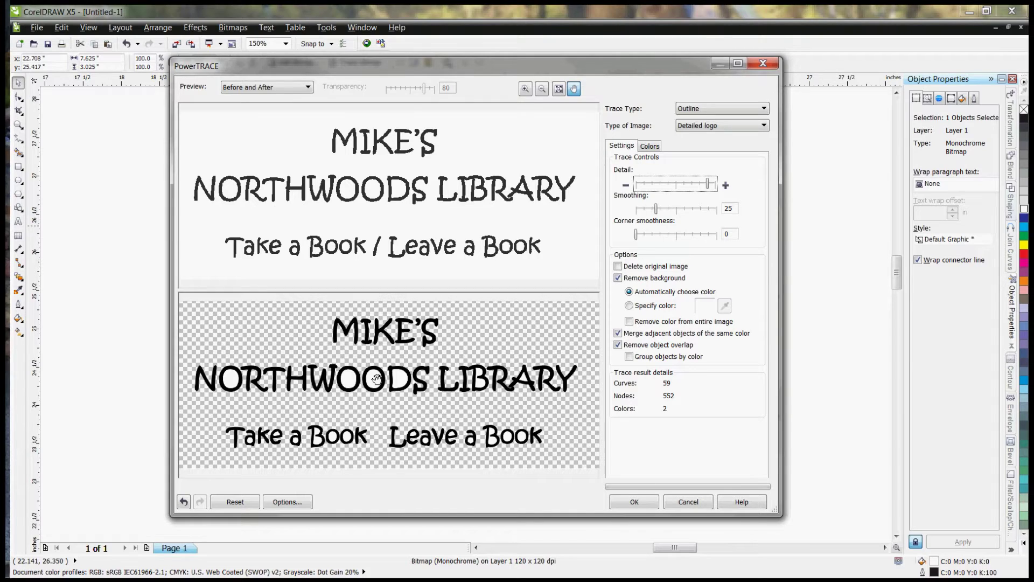
{"action": "scroll", "coordinate": [376, 378], "scroll_direction": "up", "scroll_amount": 4}
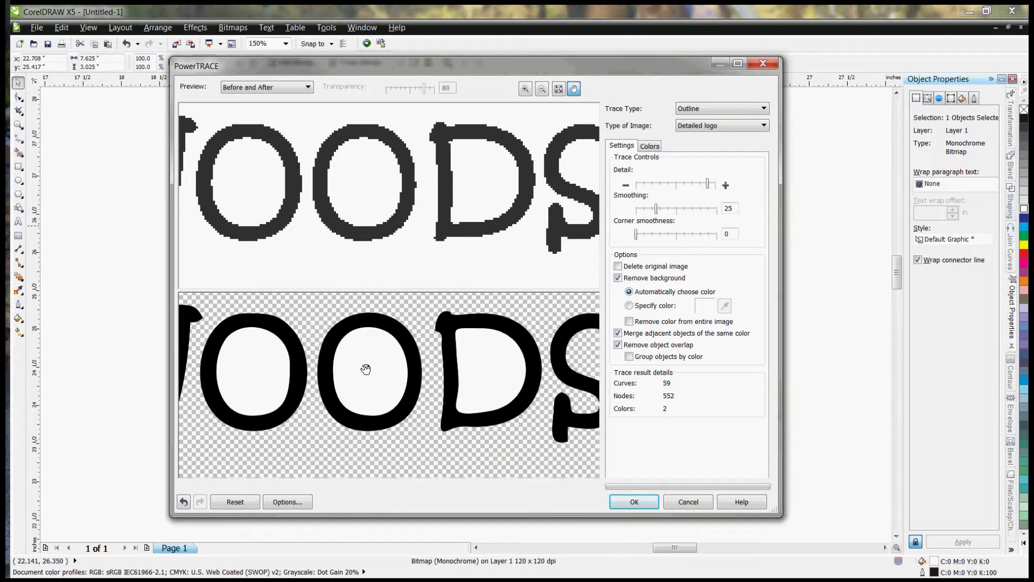
{"action": "scroll", "coordinate": [385, 362], "scroll_direction": "down", "scroll_amount": 4}
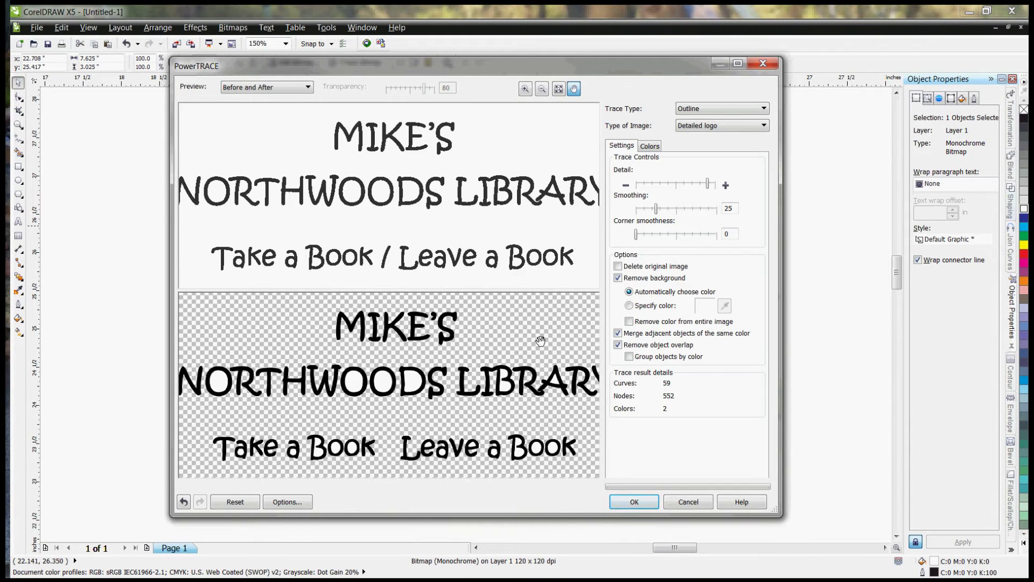
- Leave 'Remove color from entire image' unchecked and accept the trace as 59 curves
{"action": "left_click", "coordinate": [630, 323]}
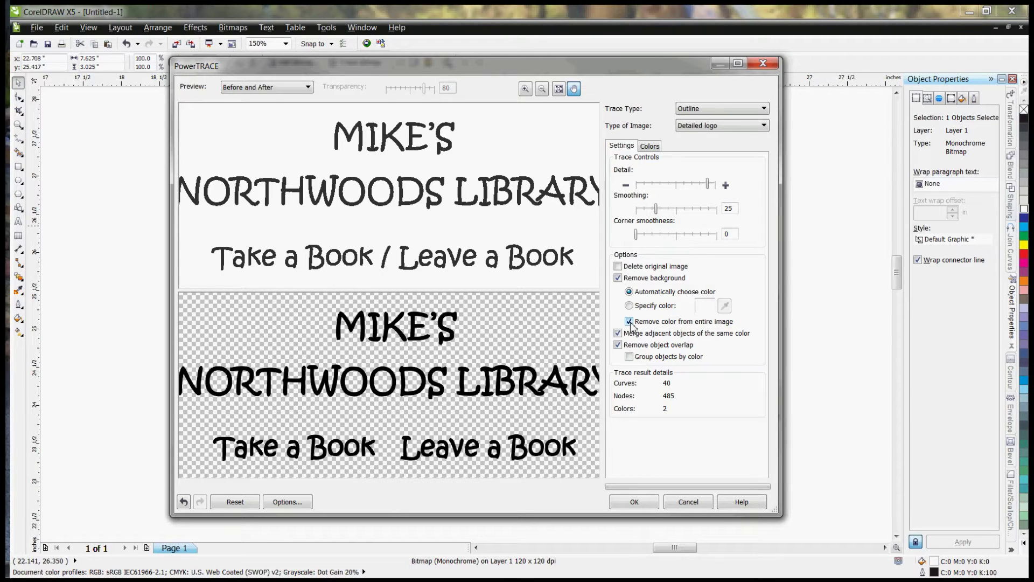
{"action": "left_click", "coordinate": [630, 322]}
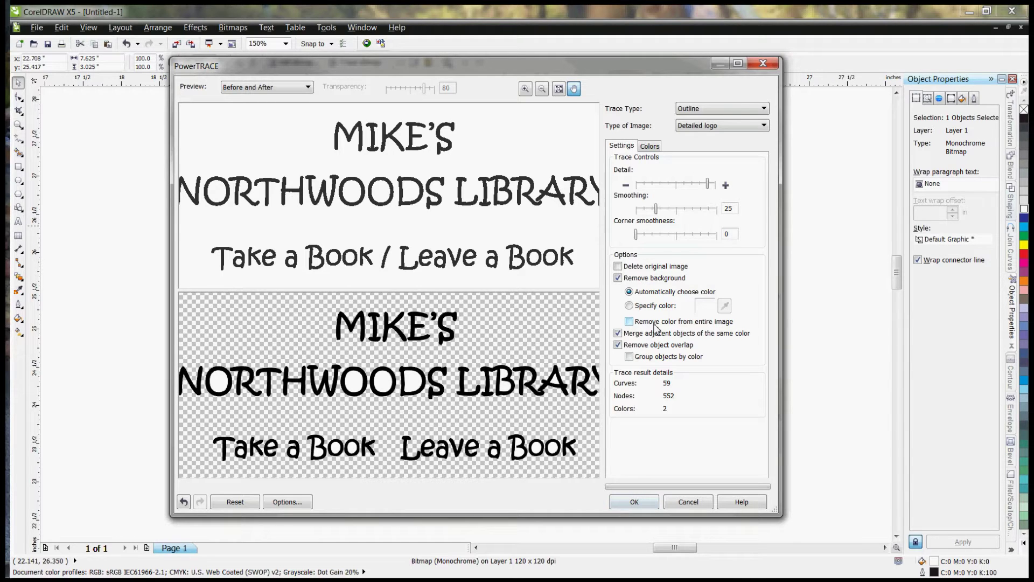
{"action": "left_click", "coordinate": [645, 503]}
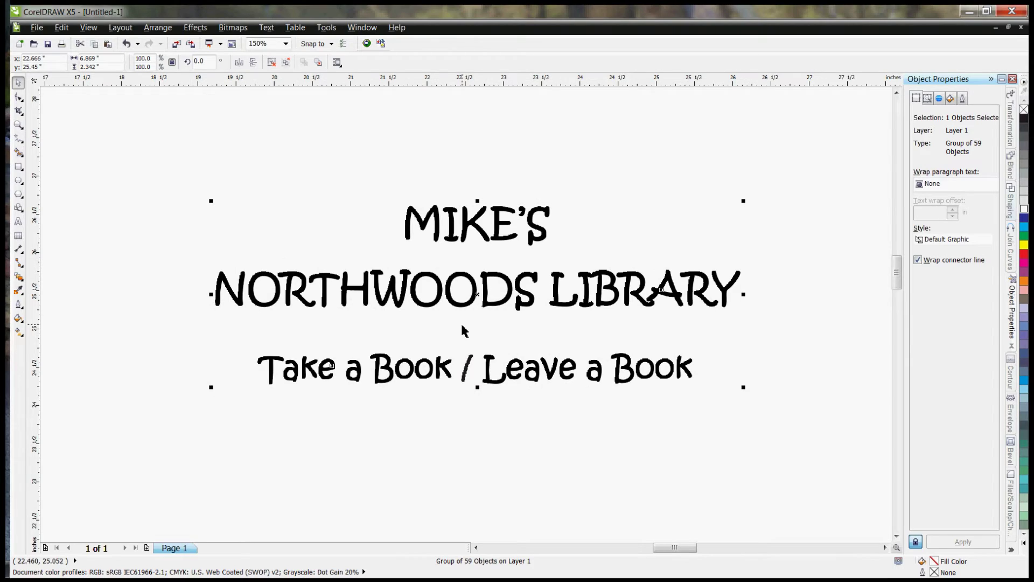
- Fill the traced lettering black, move it below the original bitmap, and delete the bitmap
{"action": "left_click", "coordinate": [1024, 119]}
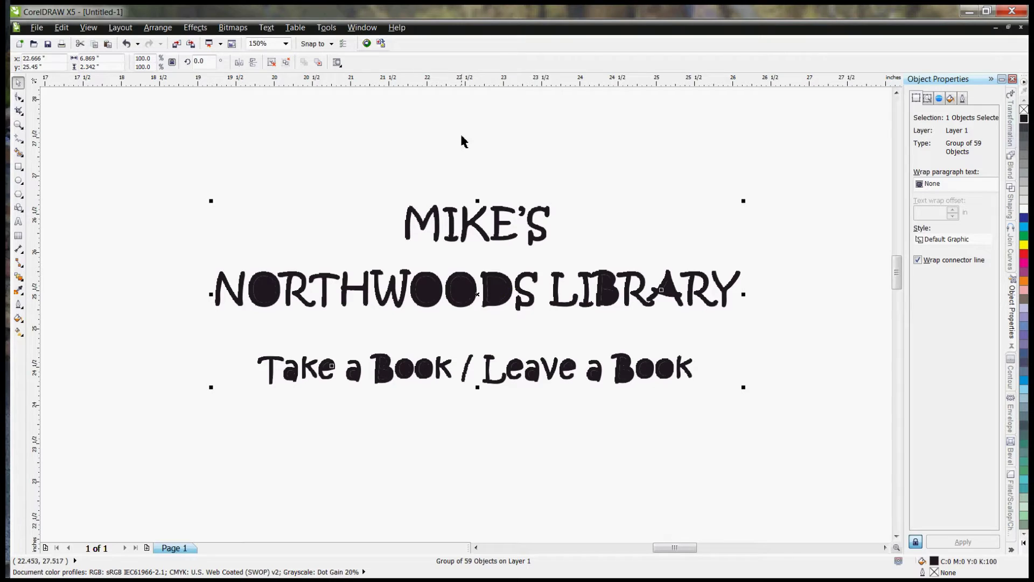
{"action": "scroll", "coordinate": [465, 178], "scroll_direction": "down", "scroll_amount": 2}
{"action": "left_click_drag", "start_coordinate": [471, 231], "coordinate": [471, 373]}
{"action": "left_click", "coordinate": [485, 232]}
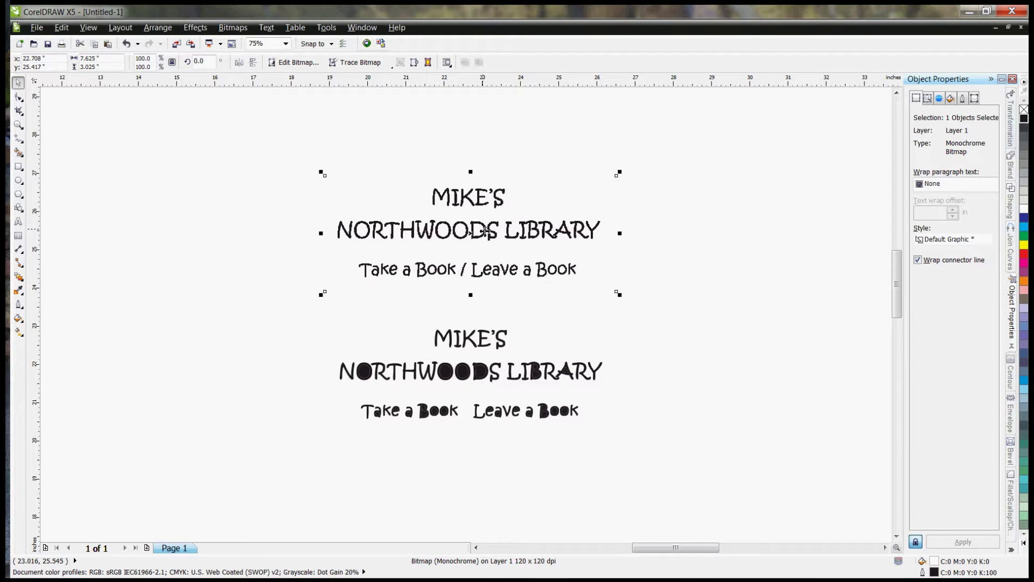
{"action": "key", "text": "Delete"}
{"action": "scroll", "coordinate": [474, 229], "scroll_direction": "down", "scroll_amount": 2}
{"action": "scroll", "coordinate": [470, 314], "scroll_direction": "up", "scroll_amount": 2}
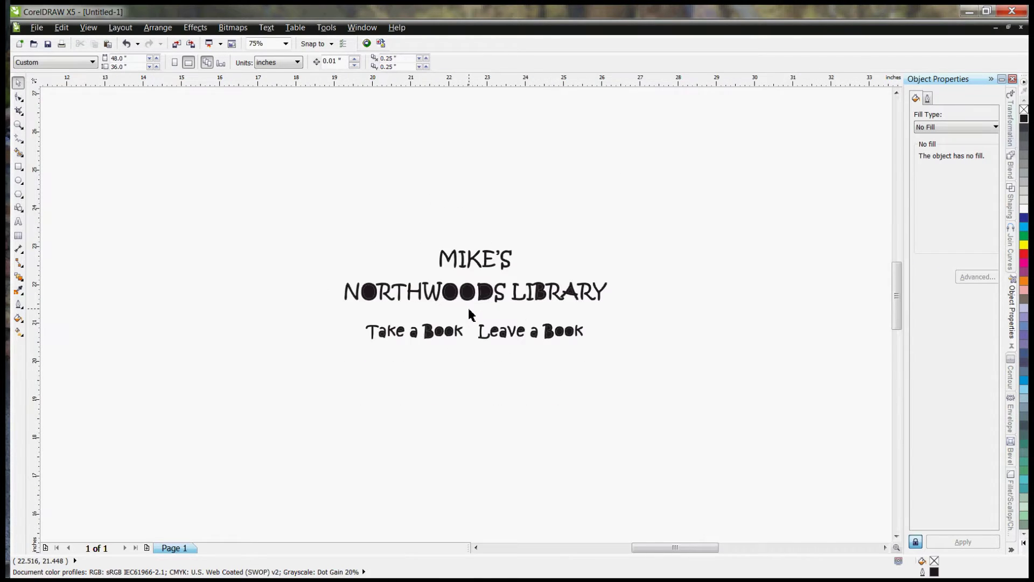
- Ungroup the traced lettering into separate curves
{"action": "left_click", "coordinate": [468, 291]}
{"action": "scroll", "coordinate": [468, 290], "scroll_direction": "up", "scroll_amount": 2}
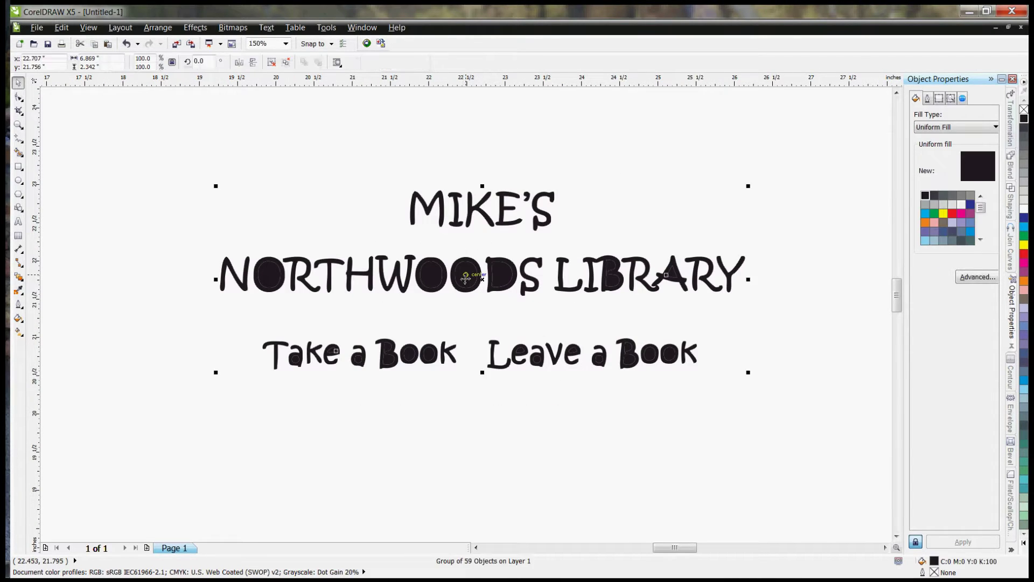
{"action": "right_click", "coordinate": [466, 278]}
{"action": "left_click", "coordinate": [491, 300]}
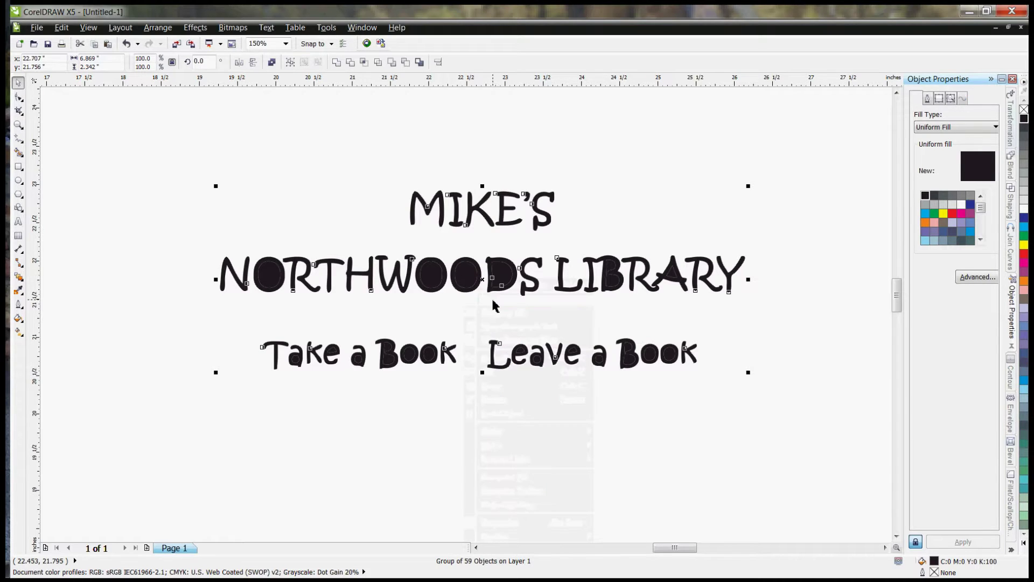
{"action": "left_click", "coordinate": [365, 198]}
- Remove the black fills inside the O's and D of NORTHWOODS and the B and A of LIBRARY
{"action": "left_click", "coordinate": [266, 276]}
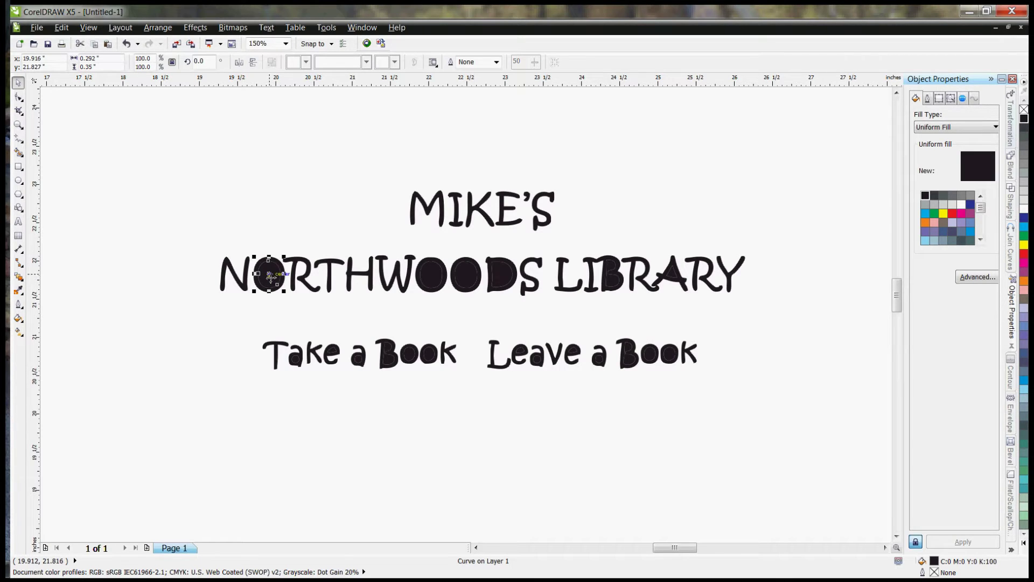
{"action": "key", "text": "ctrl+z"}
{"action": "left_click", "coordinate": [431, 276]}
{"action": "key", "text": "ctrl+z"}
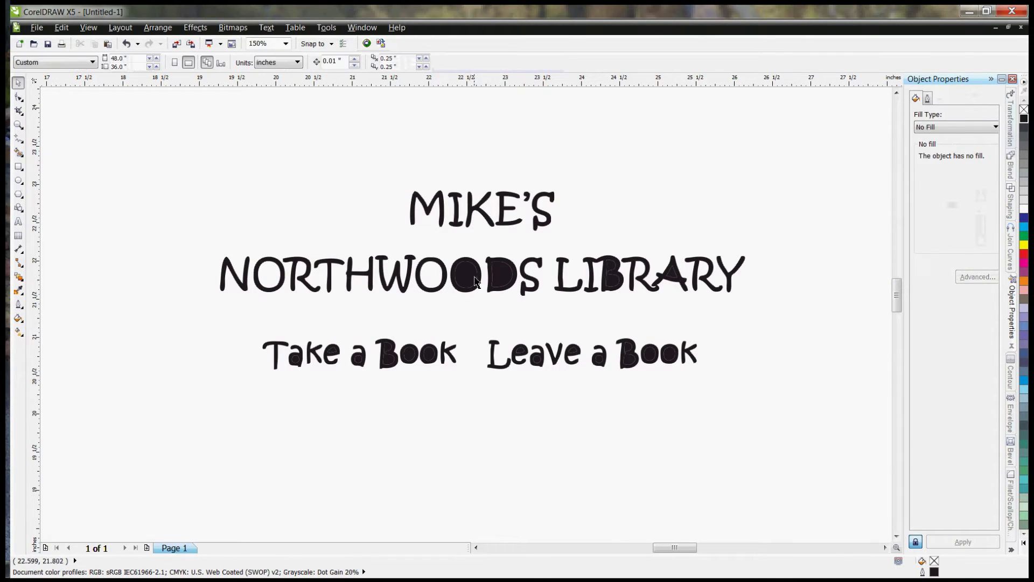
{"action": "left_click", "coordinate": [476, 281]}
{"action": "key", "text": "Delete"}
{"action": "left_click", "coordinate": [504, 275]}
{"action": "key", "text": "Delete"}
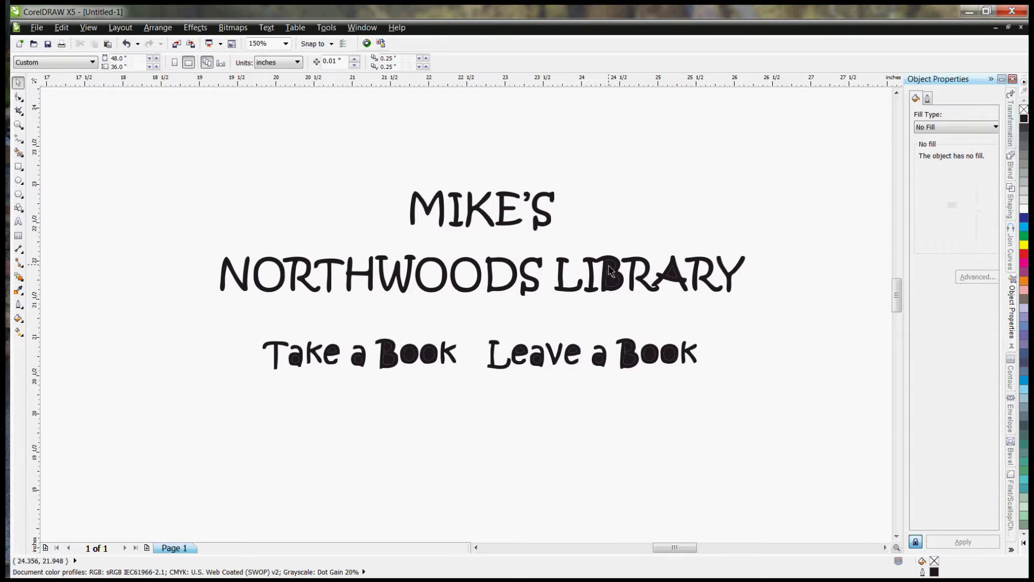
{"action": "left_click", "coordinate": [610, 271]}
{"action": "key", "text": "Delete"}
{"action": "left_click", "coordinate": [677, 278]}
{"action": "key", "text": "Delete"}
- Delete the counter fills in the a's, B and o's of 'Take a Book'
{"action": "left_click", "coordinate": [297, 359]}
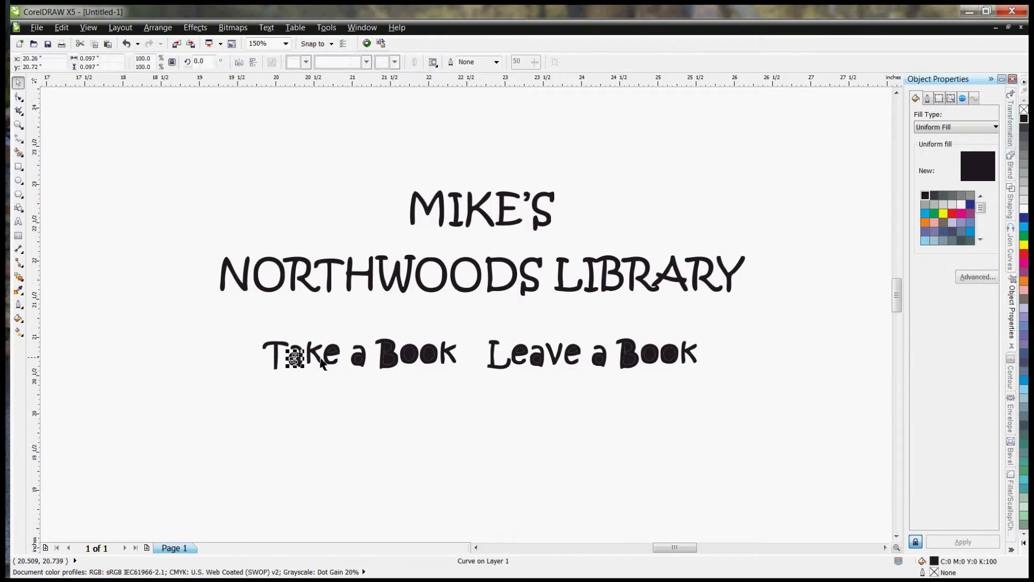
{"action": "key", "text": "Delete"}
{"action": "left_click", "coordinate": [358, 359]}
{"action": "key", "text": "Delete"}
{"action": "left_click", "coordinate": [359, 358]}
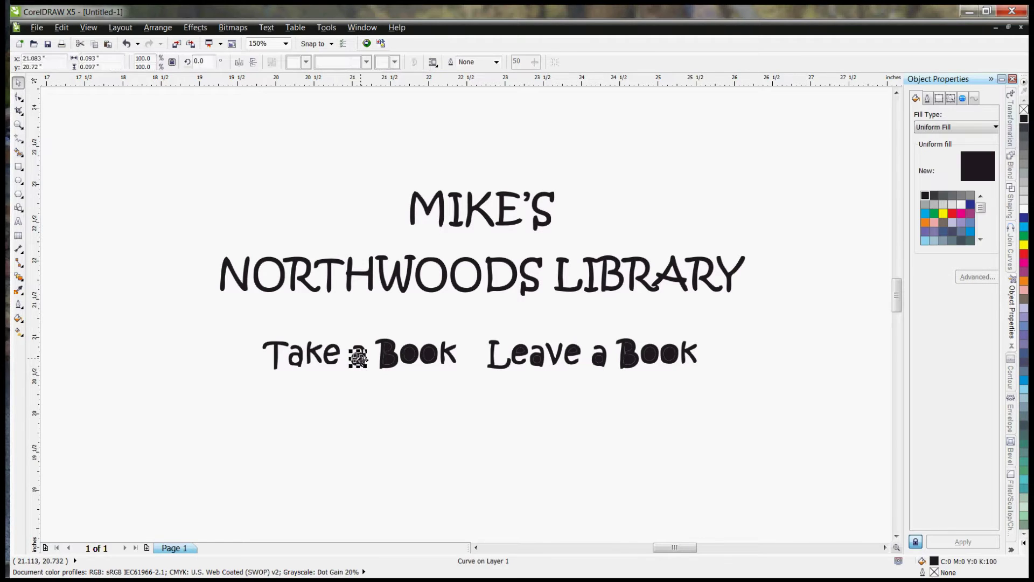
{"action": "key", "text": "Delete"}
{"action": "left_click", "coordinate": [391, 355]}
{"action": "key", "text": "Delete"}
{"action": "left_click", "coordinate": [411, 354]}
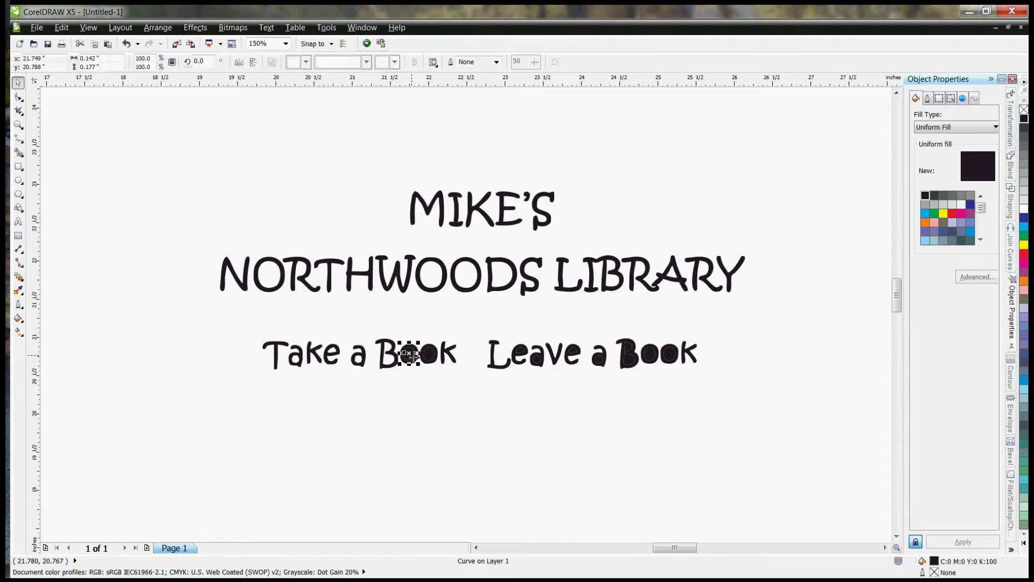
{"action": "key", "text": "Delete"}
{"action": "left_click", "coordinate": [429, 355]}
{"action": "key", "text": "Delete"}
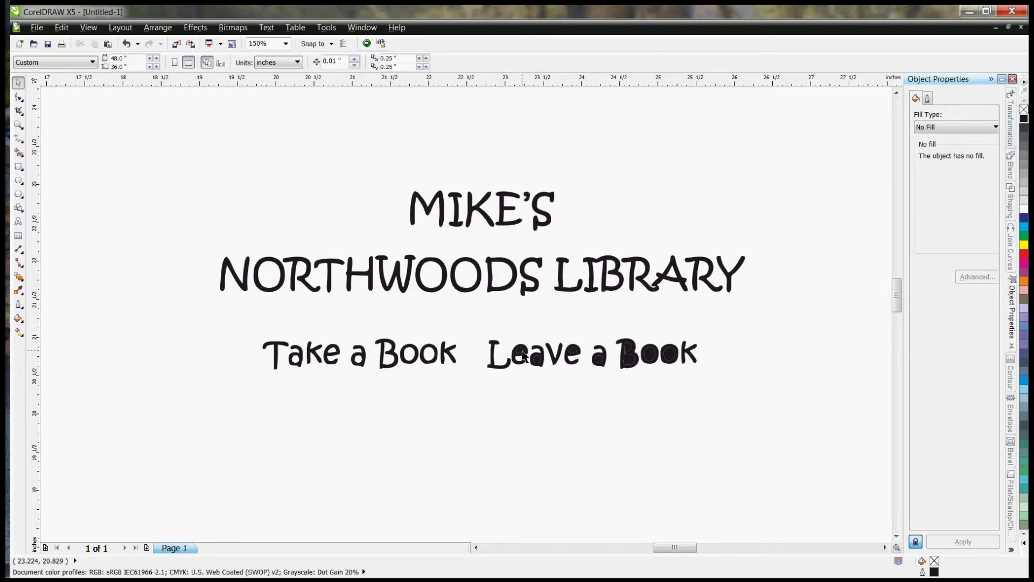
- Clear the counter fills in the e's of 'Leave' and the B and o's of 'Book'
{"action": "left_click", "coordinate": [520, 353]}
{"action": "key", "text": "Delete"}
{"action": "left_click", "coordinate": [574, 353]}
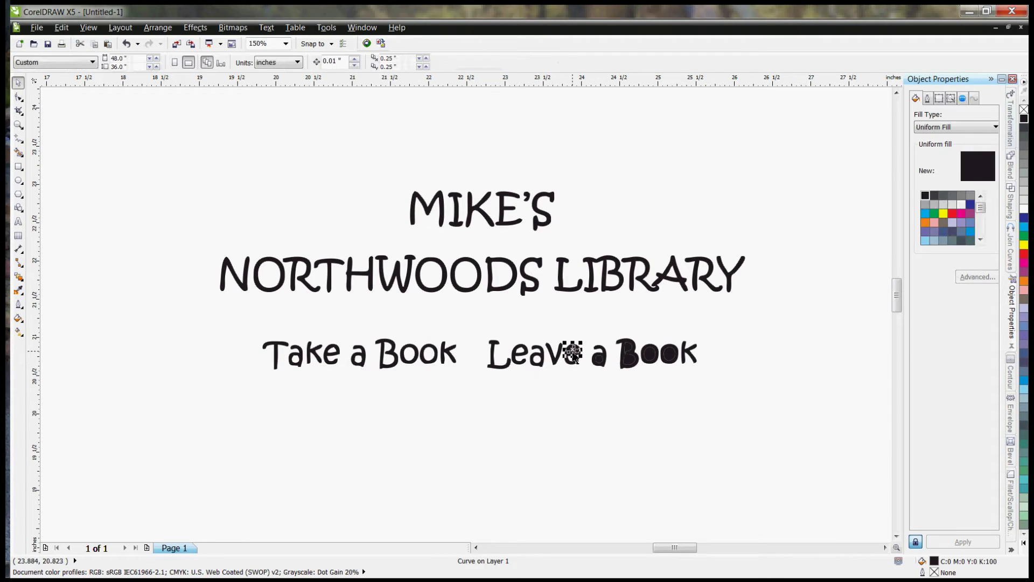
{"action": "key", "text": "Delete"}
{"action": "left_click", "coordinate": [631, 362]}
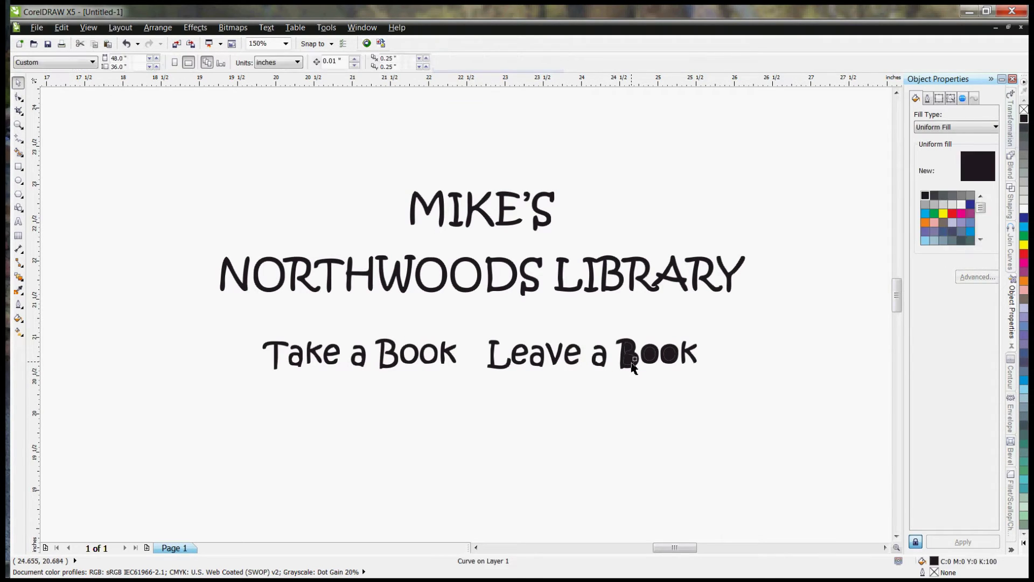
{"action": "key", "text": "Delete"}
{"action": "left_click", "coordinate": [650, 354]}
{"action": "key", "text": "Delete"}
{"action": "left_click", "coordinate": [673, 355]}
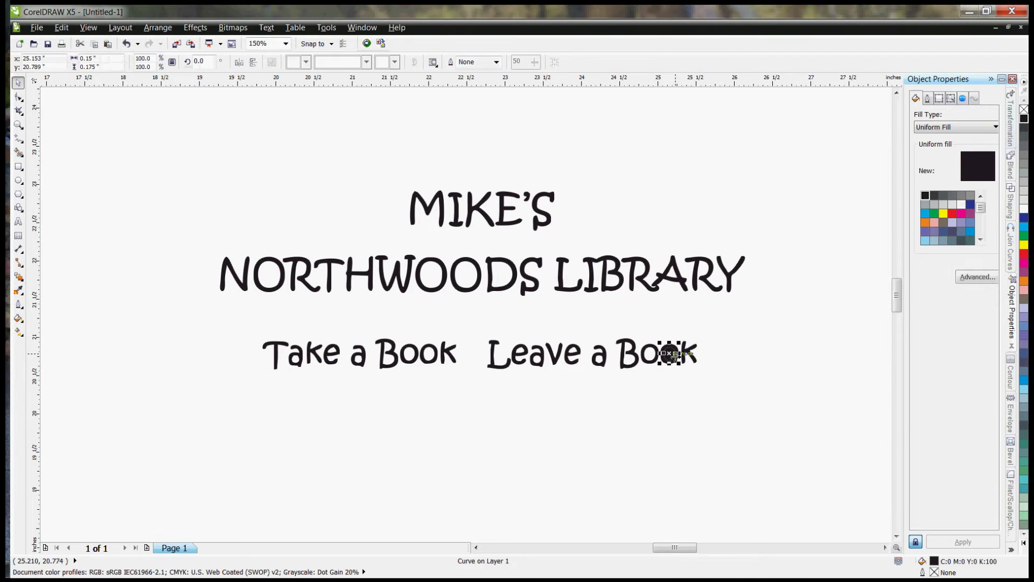
{"action": "key", "text": "Delete"}
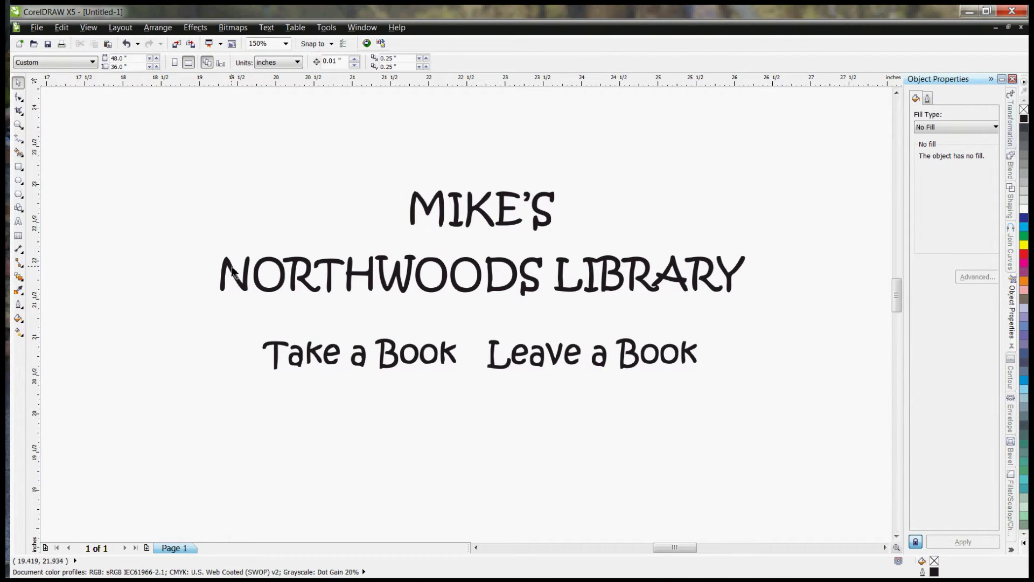
{"action": "left_click", "coordinate": [233, 271]}
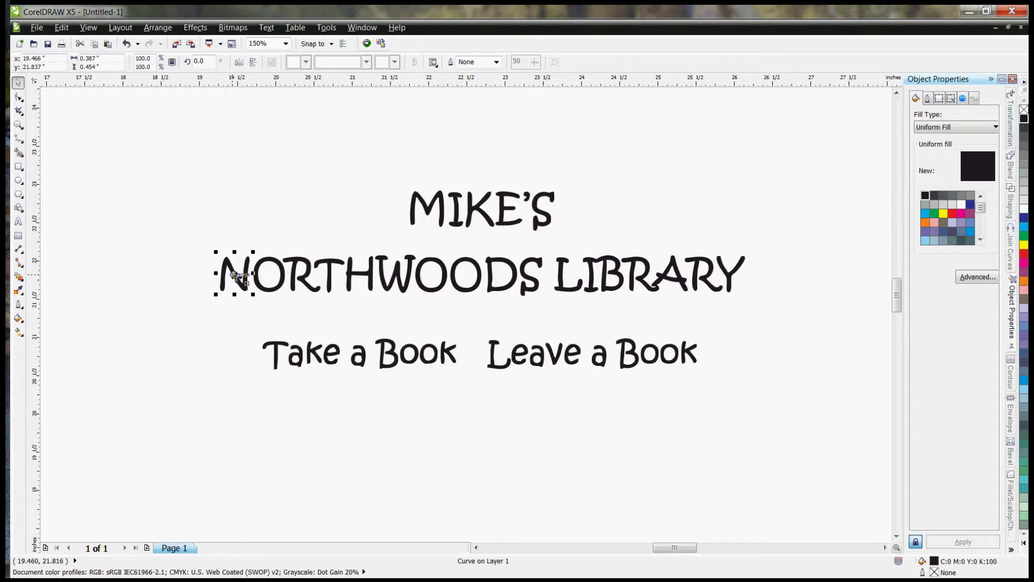
{"action": "left_click_drag", "start_coordinate": [236, 275], "coordinate": [192, 181]}
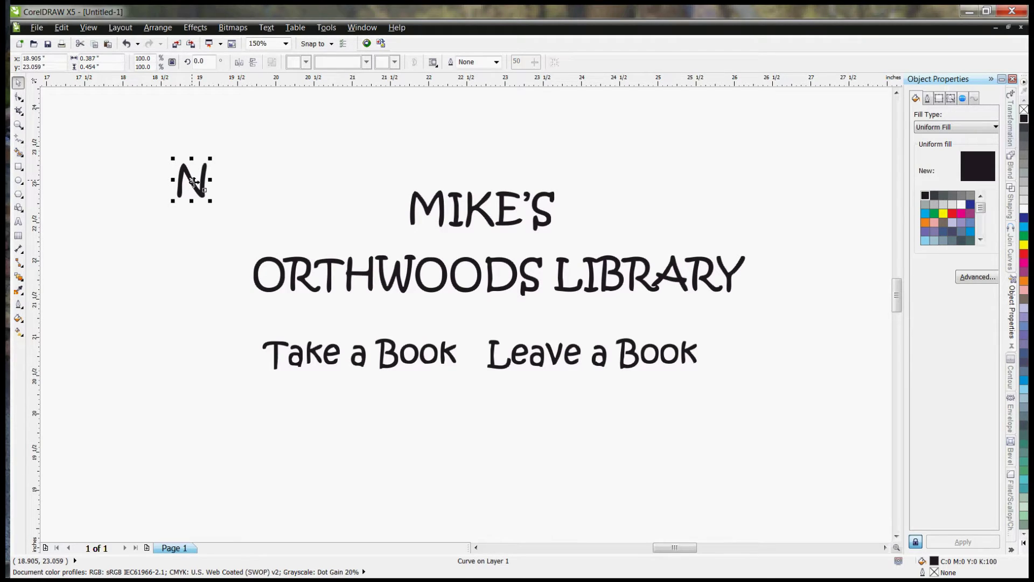
{"action": "key", "text": "ctrl+z"}
{"action": "left_click", "coordinate": [191, 151]}
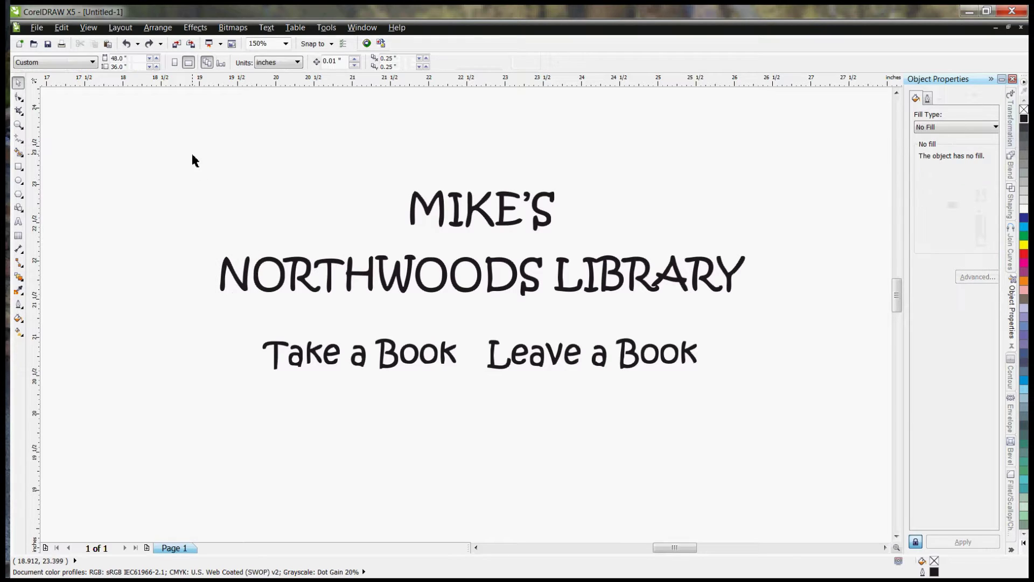
{"action": "left_click_drag", "start_coordinate": [187, 146], "coordinate": [780, 422]}
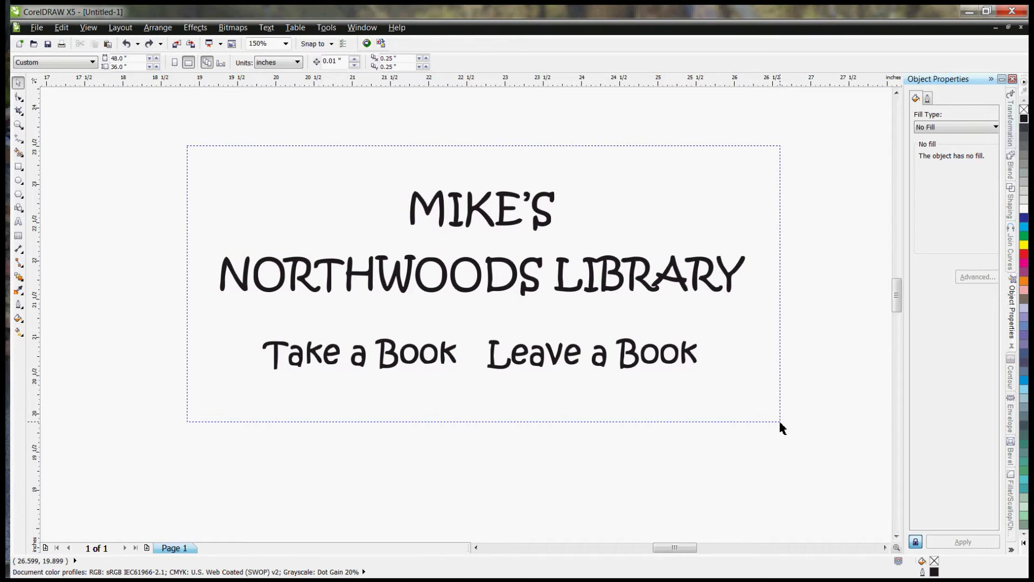
{"action": "left_click_drag", "start_coordinate": [782, 429], "coordinate": [68, 178]}
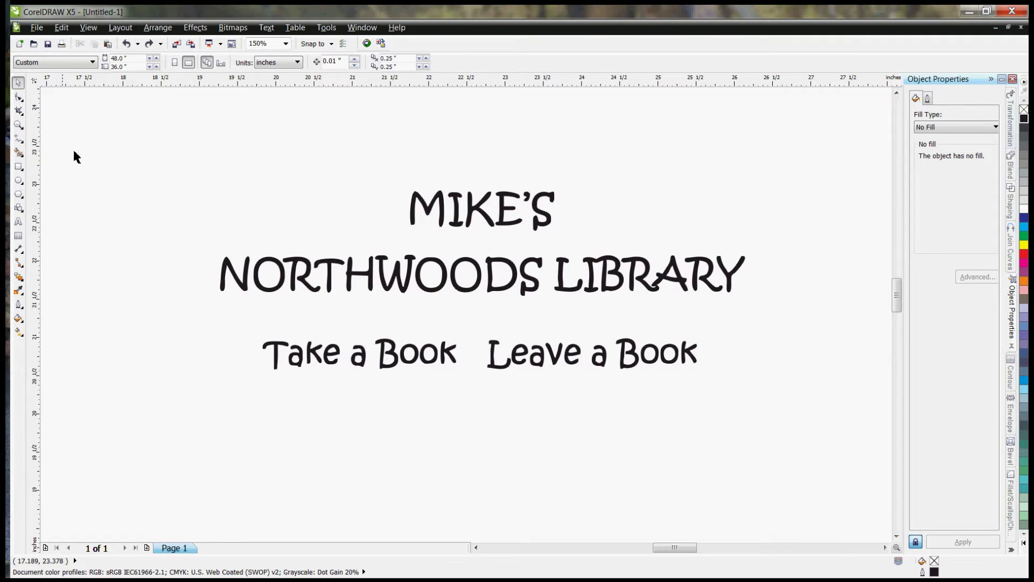
{"action": "left_click", "coordinate": [19, 85]}
- Marquee-select all 40 letter shapes, group them, and nudge the group slightly upward
{"action": "left_click_drag", "start_coordinate": [173, 144], "coordinate": [780, 407]}
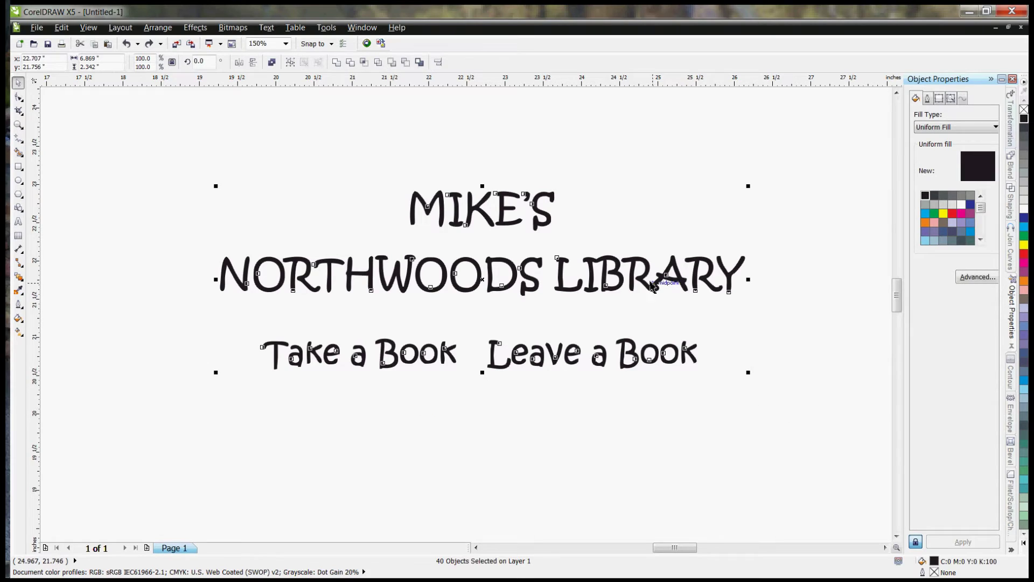
{"action": "right_click", "coordinate": [442, 269]}
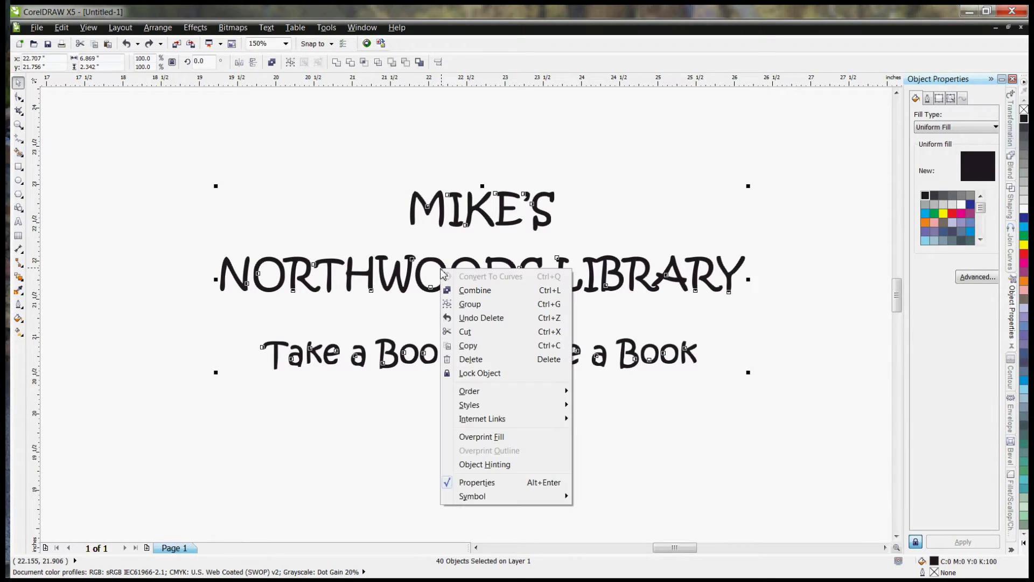
{"action": "left_click", "coordinate": [479, 305]}
{"action": "left_click", "coordinate": [319, 212]}
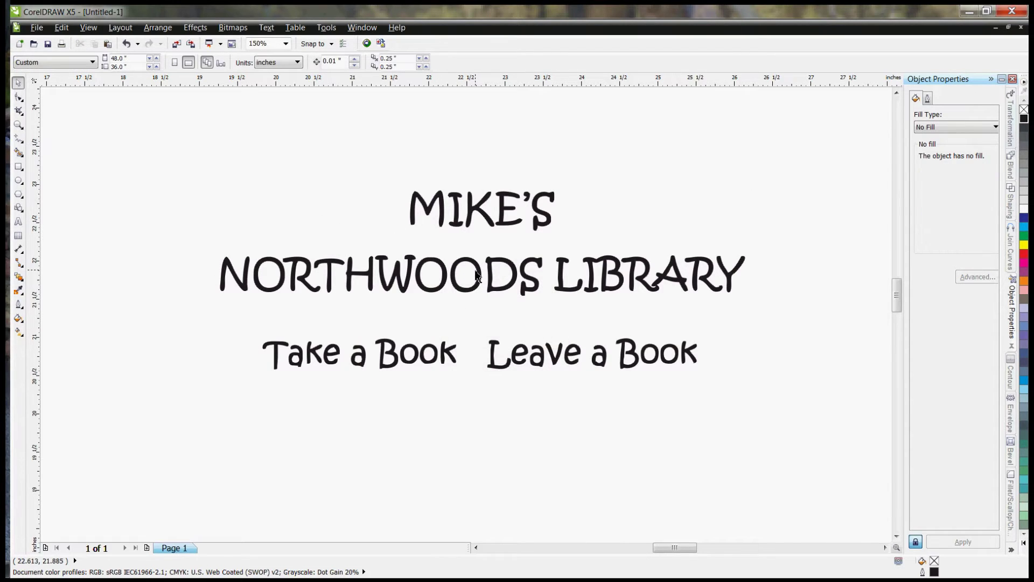
{"action": "left_click", "coordinate": [476, 274]}
{"action": "mouse_move", "coordinate": [476, 274]}
{"action": "left_mouse_down"}
{"action": "mouse_move", "coordinate": [483, 317]}
{"action": "mouse_move", "coordinate": [482, 264]}
{"action": "left_mouse_up"}
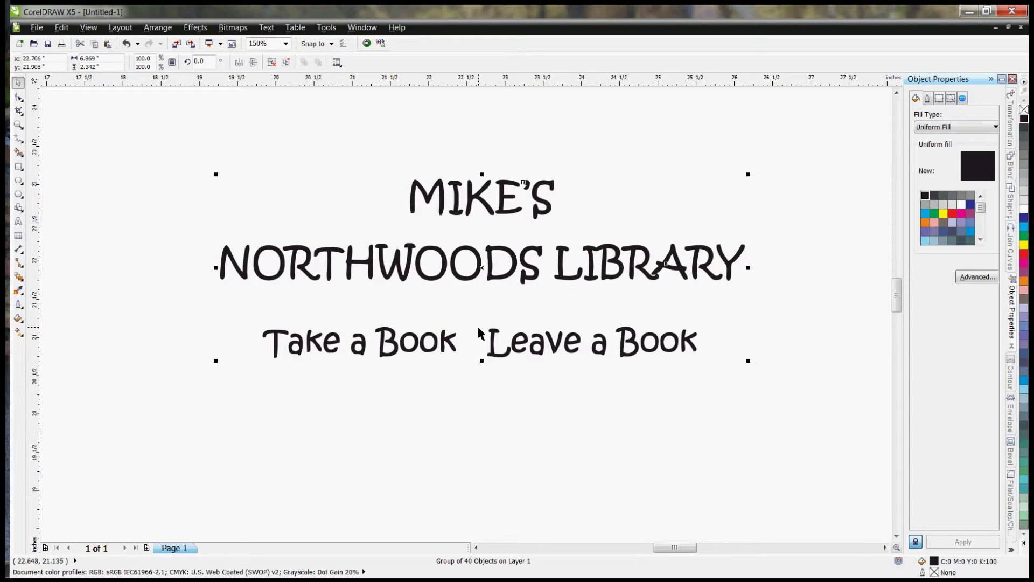
{"action": "left_click", "coordinate": [438, 467]}
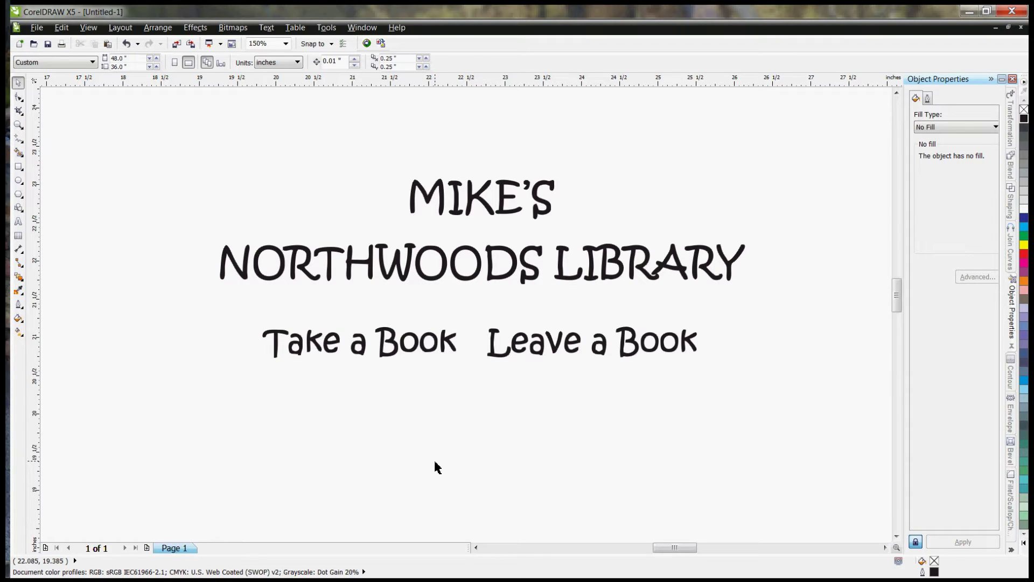
- Paste the slashed sign bitmap and delete the old vector text group below it
{"action": "key", "text": "ctrl+v"}
{"action": "scroll", "coordinate": [439, 414], "scroll_direction": "down", "scroll_amount": 1}
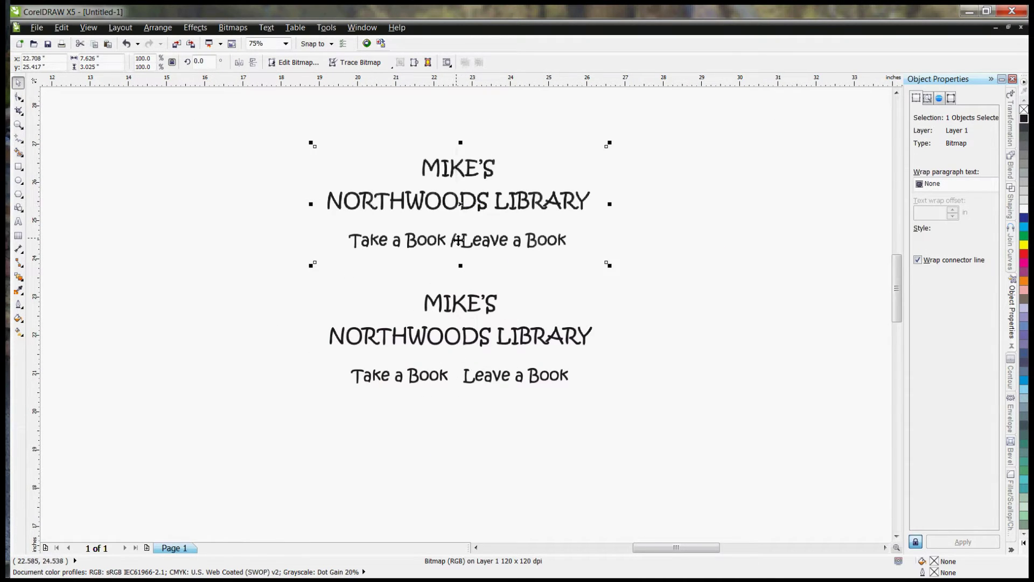
{"action": "left_click", "coordinate": [480, 291]}
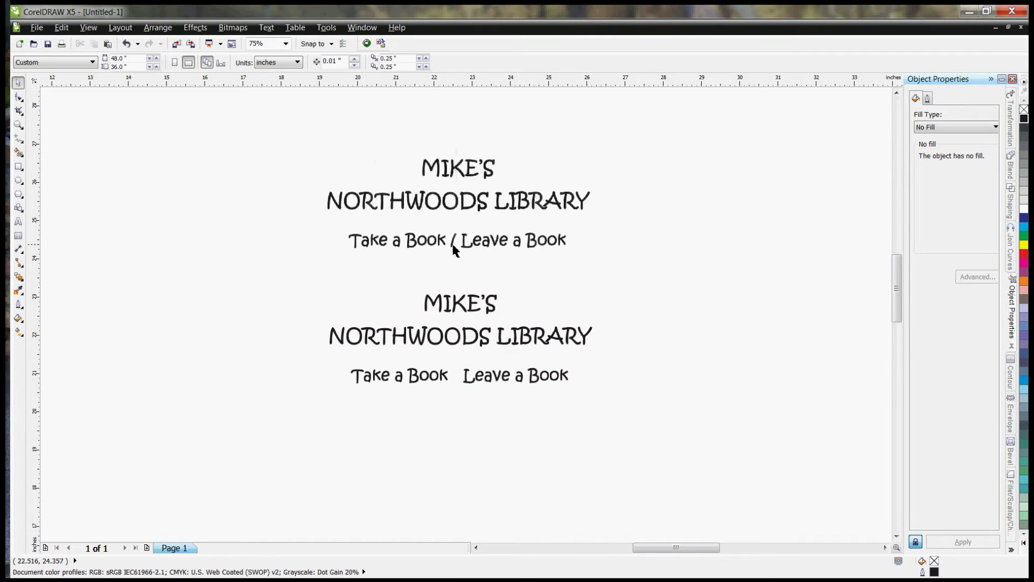
{"action": "left_click", "coordinate": [455, 207]}
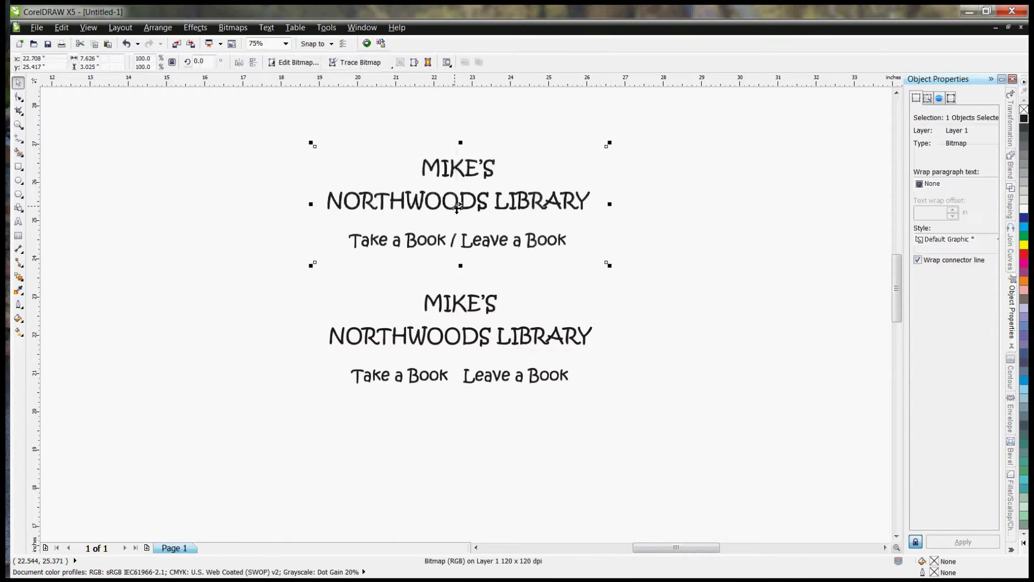
{"action": "left_click", "coordinate": [465, 332]}
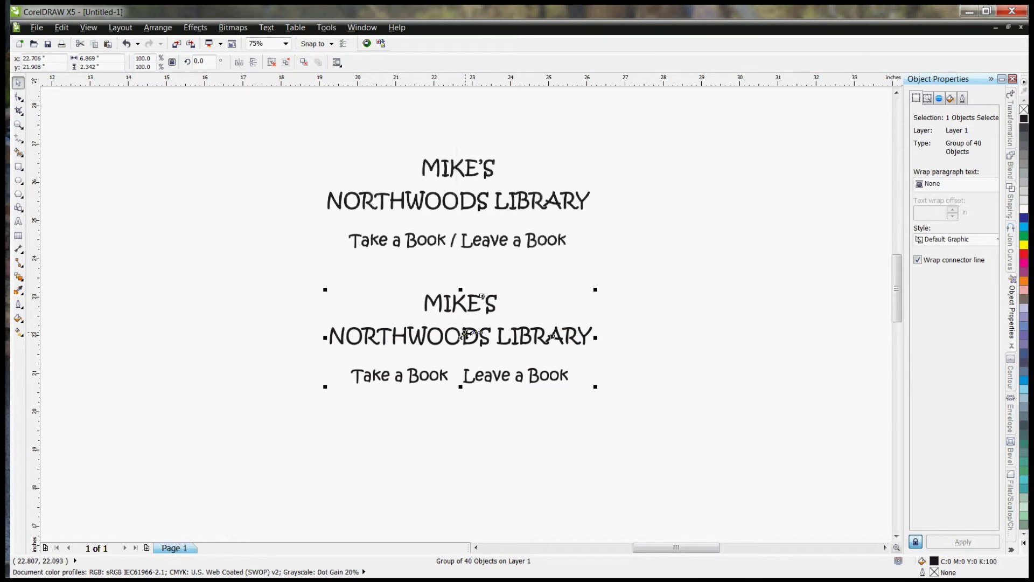
{"action": "key", "text": "Delete"}
{"action": "left_click", "coordinate": [460, 208]}
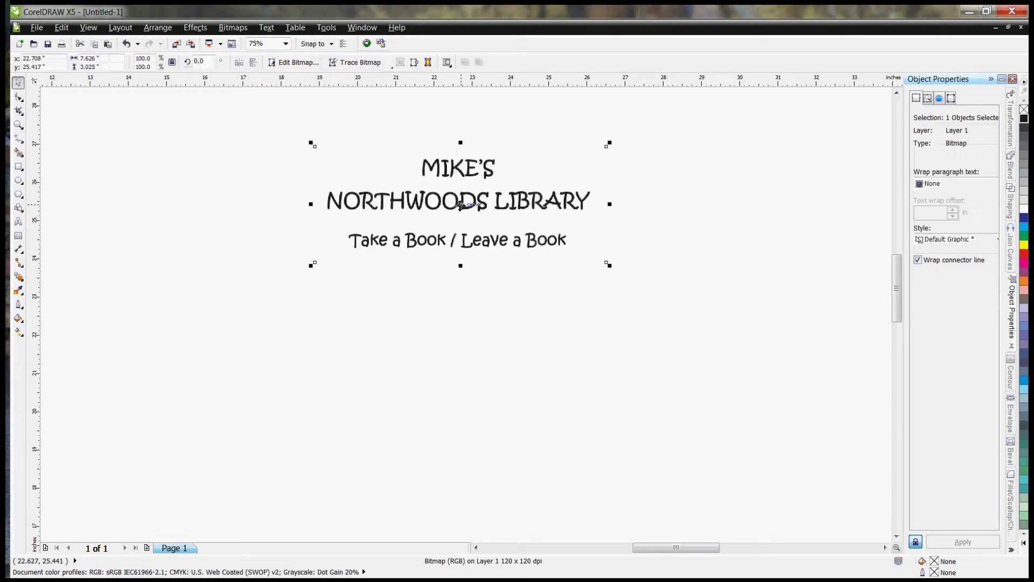
{"action": "right_click", "coordinate": [460, 207]}
- Edit the bitmap in PHOTO-PAINT, convert it to 1-bit Line Art, and save it back
{"action": "left_click", "coordinate": [499, 213]}
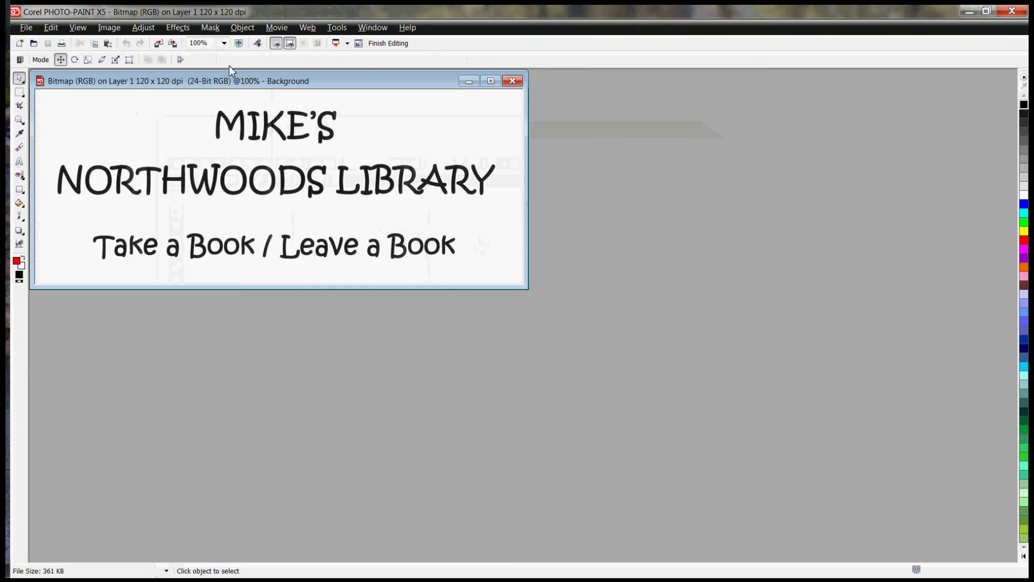
{"action": "left_click", "coordinate": [111, 26]}
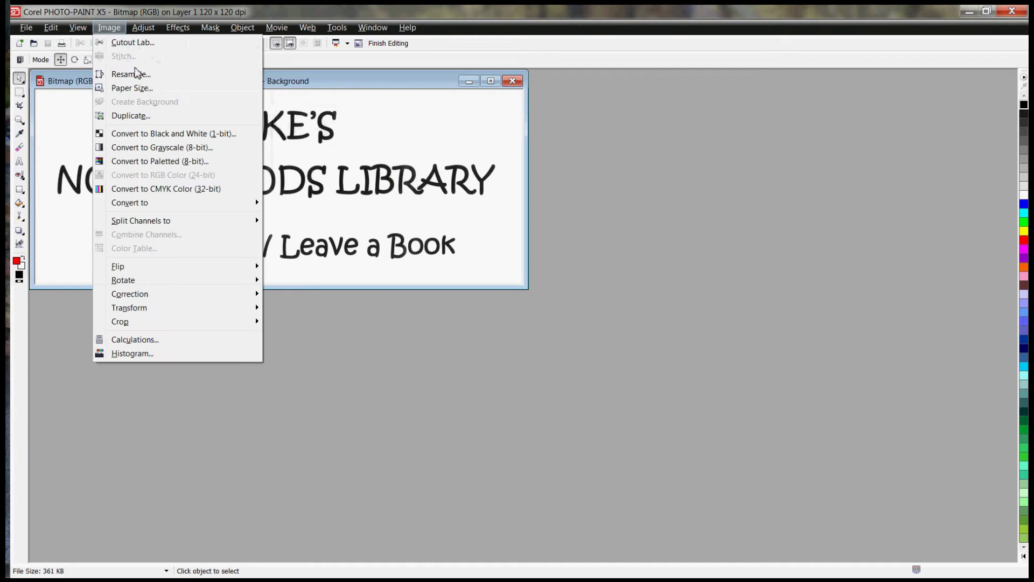
{"action": "left_click", "coordinate": [142, 133]}
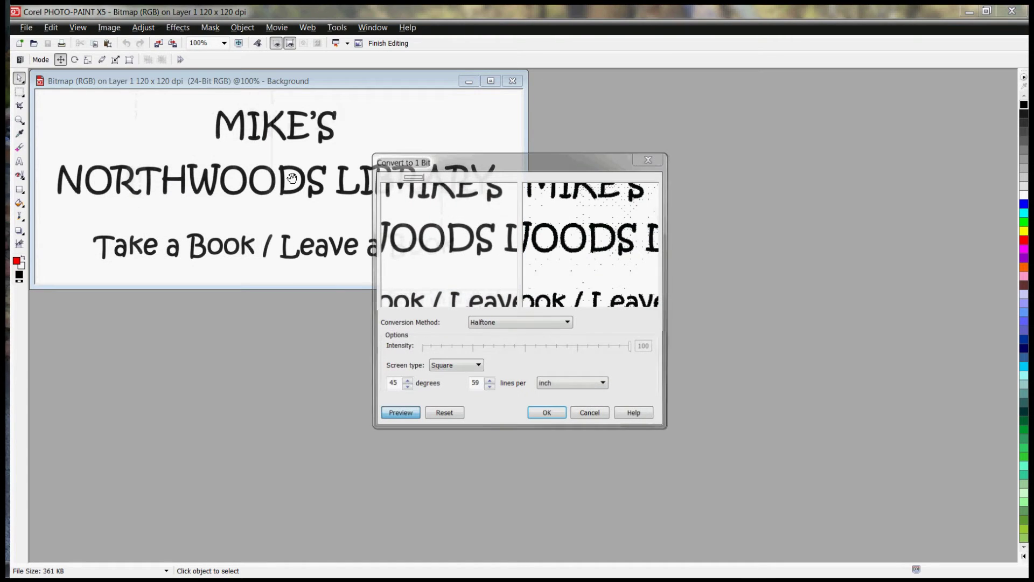
{"action": "left_click", "coordinate": [521, 322]}
{"action": "left_click", "coordinate": [511, 334]}
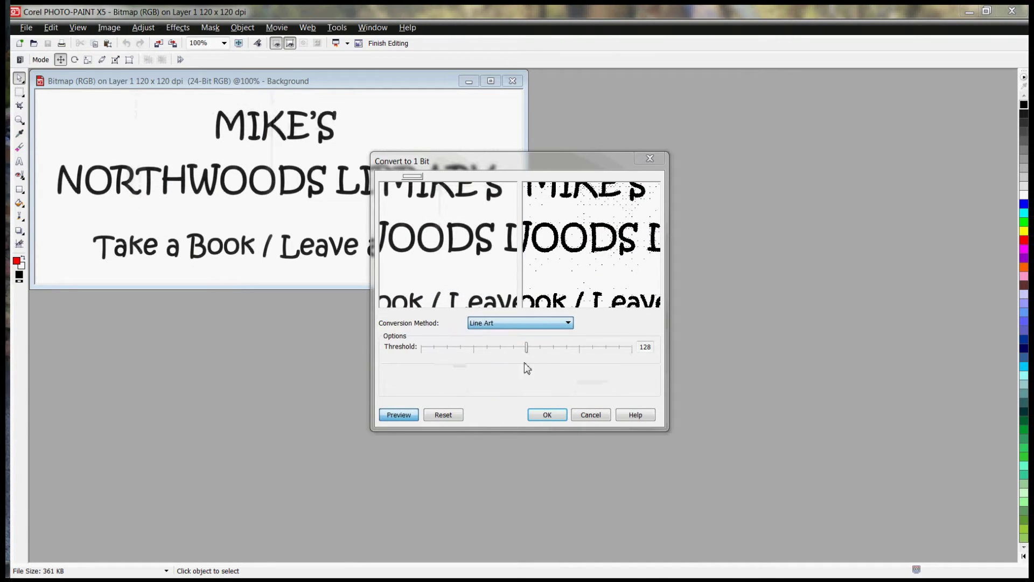
{"action": "left_click", "coordinate": [558, 416]}
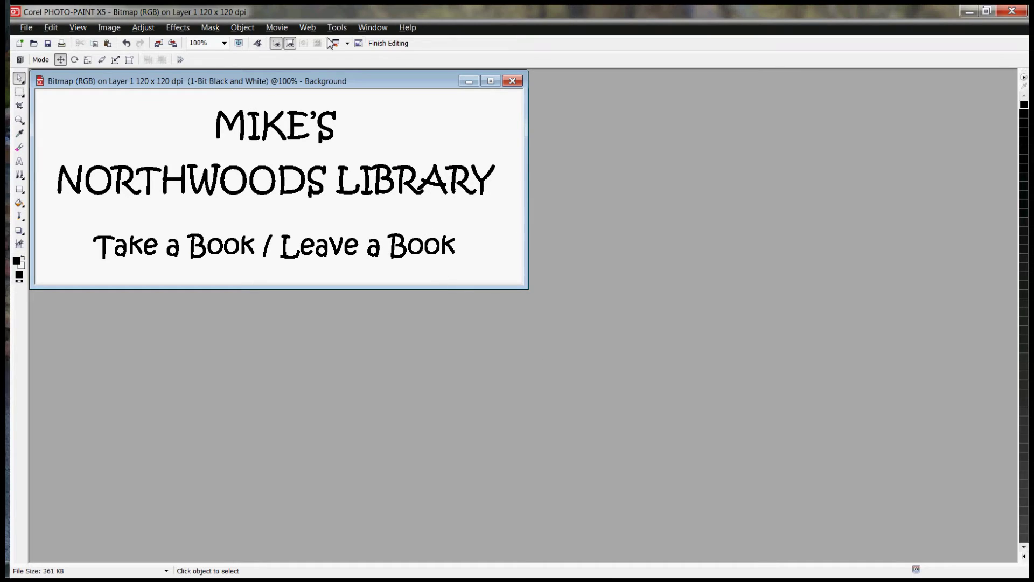
{"action": "left_click", "coordinate": [393, 44]}
{"action": "left_click", "coordinate": [472, 327]}
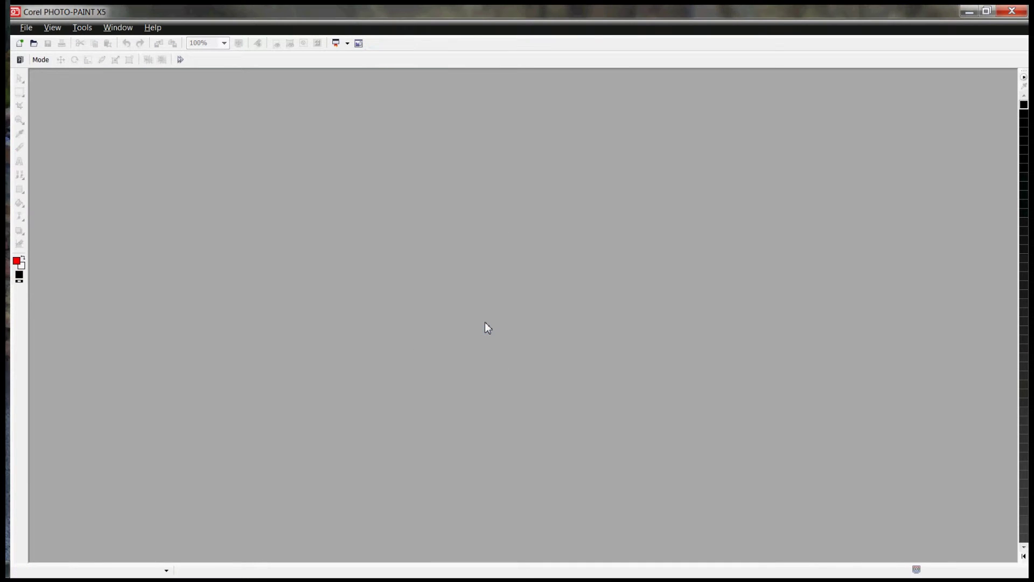
{"action": "left_click", "coordinate": [1014, 11]}
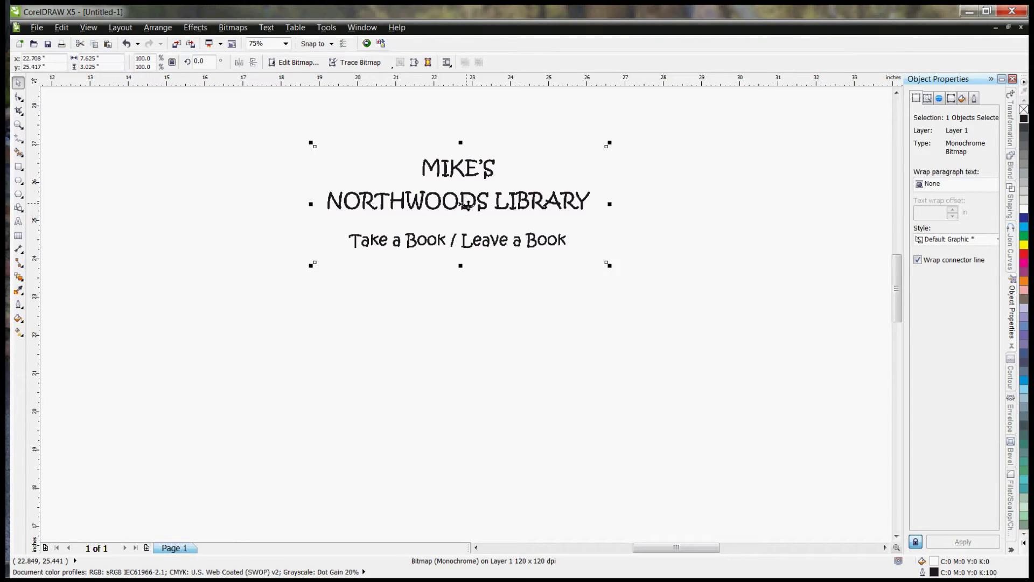
- Start a Detailed logo trace with maximum detail, color removed from the whole image, and corner smoothness 19
{"action": "right_click", "coordinate": [466, 204]}
{"action": "mouse_move", "coordinate": [533, 254]}
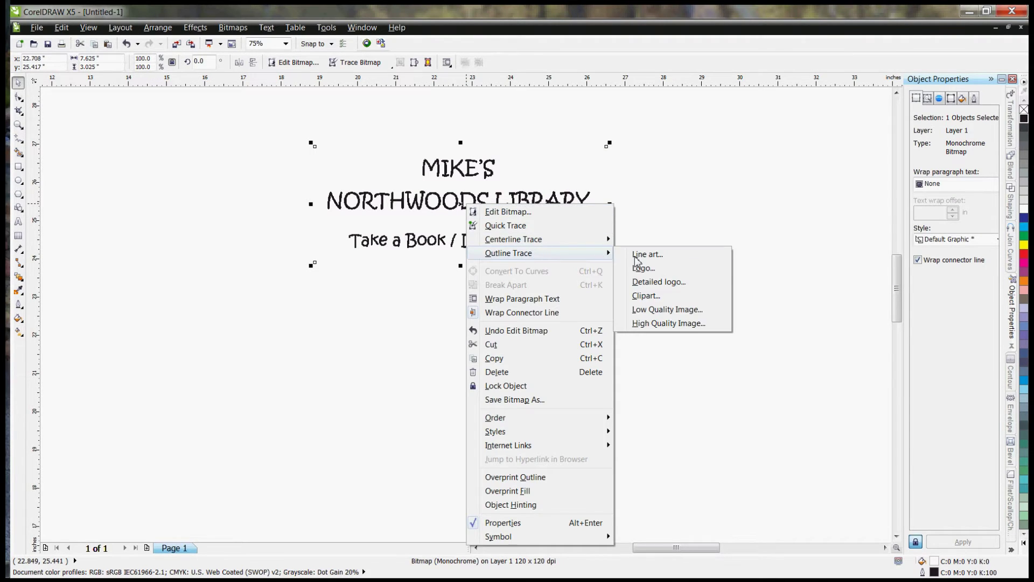
{"action": "left_click", "coordinate": [660, 280]}
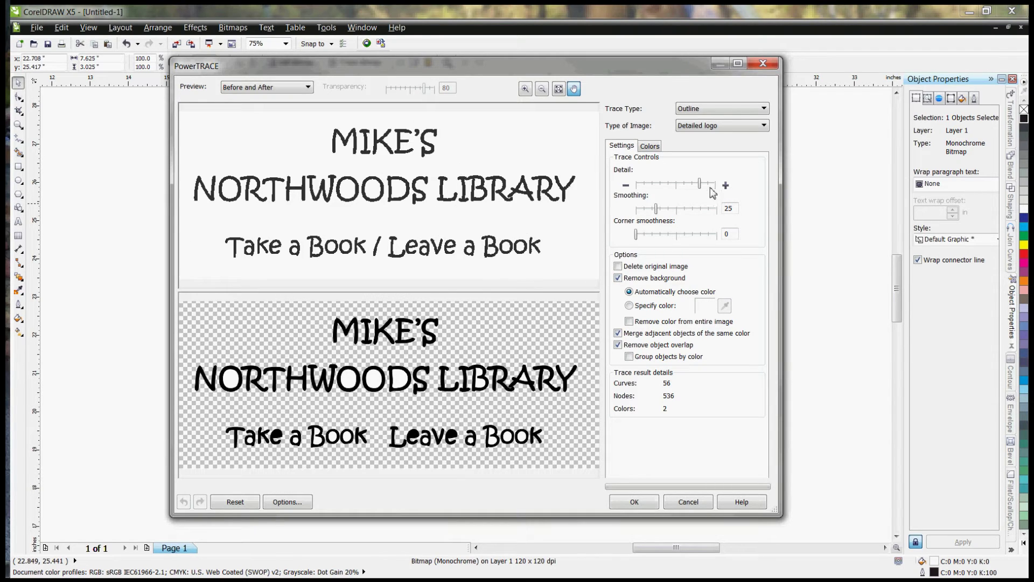
{"action": "left_click_drag", "start_coordinate": [700, 185], "coordinate": [718, 183]}
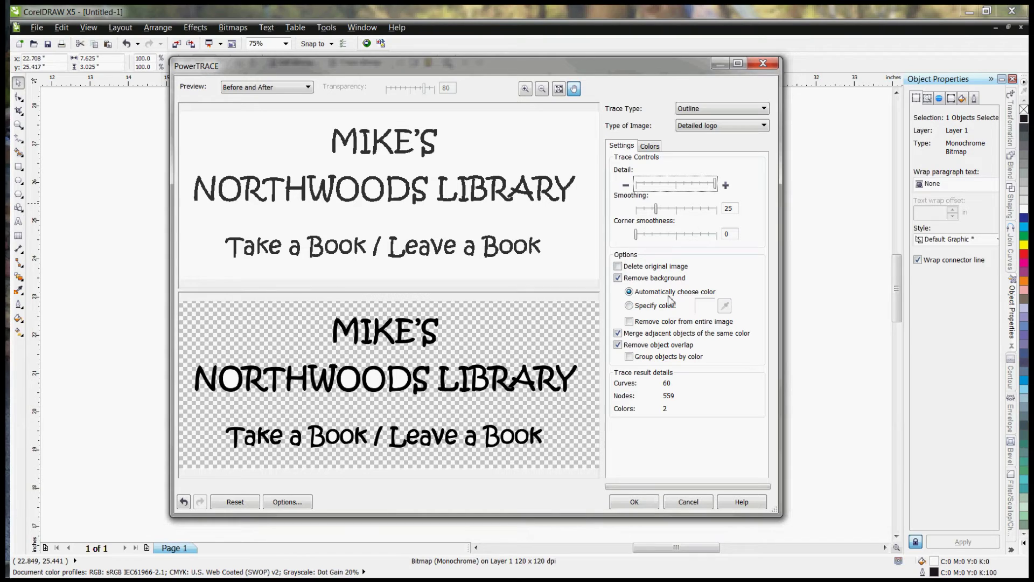
{"action": "left_click", "coordinate": [636, 323]}
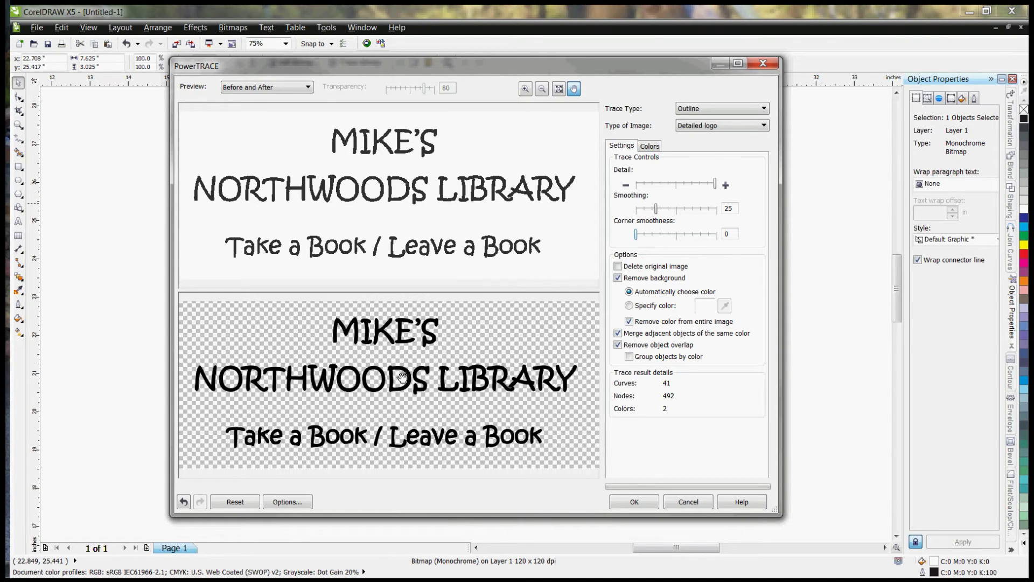
{"action": "scroll", "coordinate": [401, 376], "scroll_direction": "up", "scroll_amount": 5}
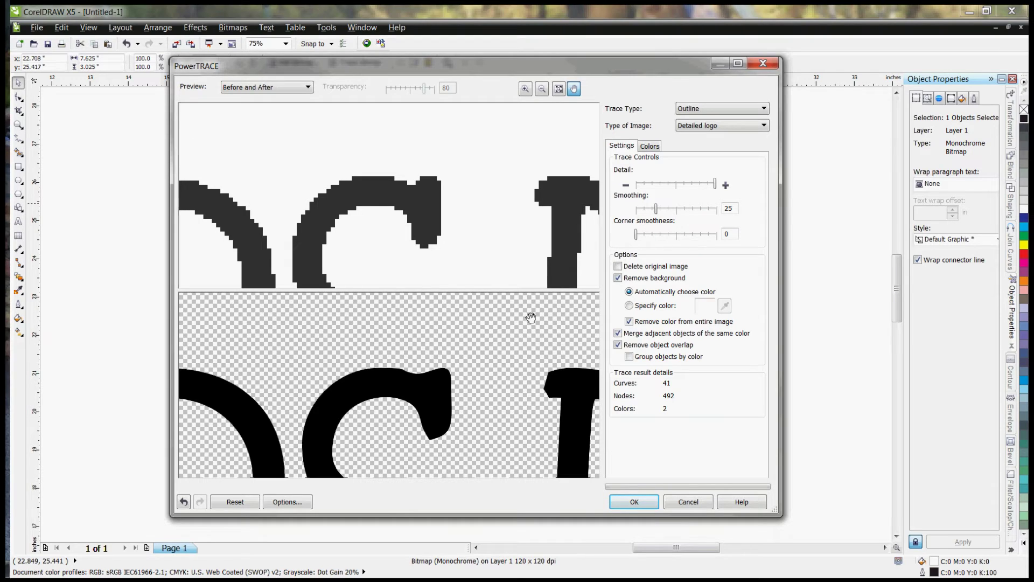
{"action": "scroll", "coordinate": [558, 396], "scroll_direction": "up", "scroll_amount": 1}
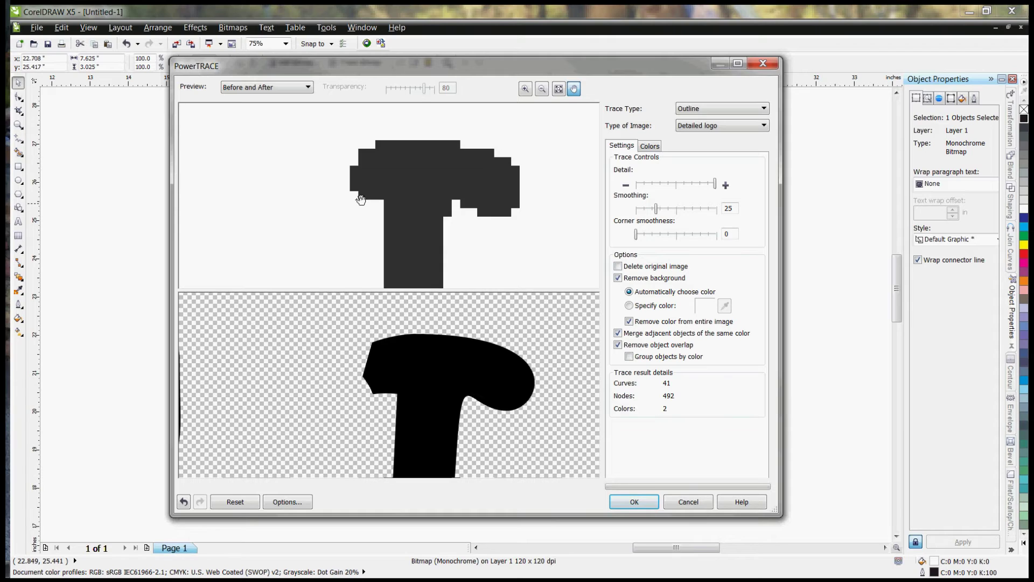
{"action": "left_click", "coordinate": [651, 234]}
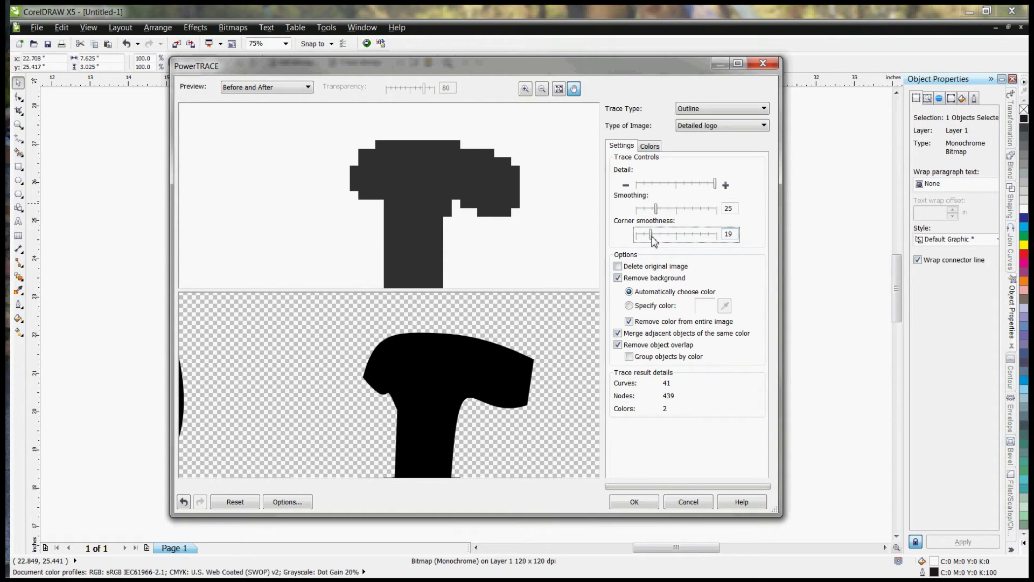
- Adjust PowerTRACE corner smoothness to 7 and bring smoothing to 29
{"action": "left_click_drag", "start_coordinate": [651, 236], "coordinate": [645, 234]}
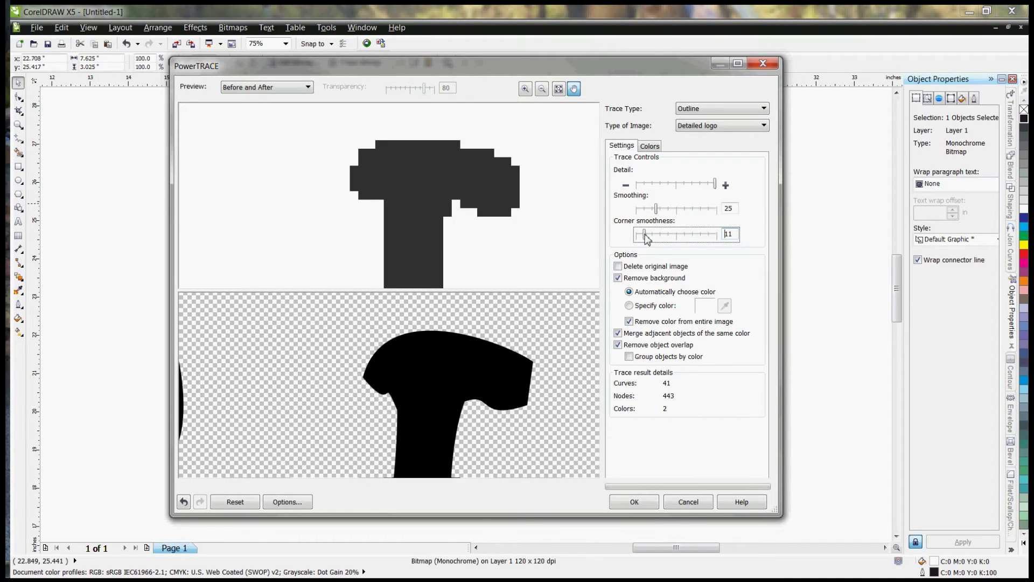
{"action": "left_click", "coordinate": [669, 210]}
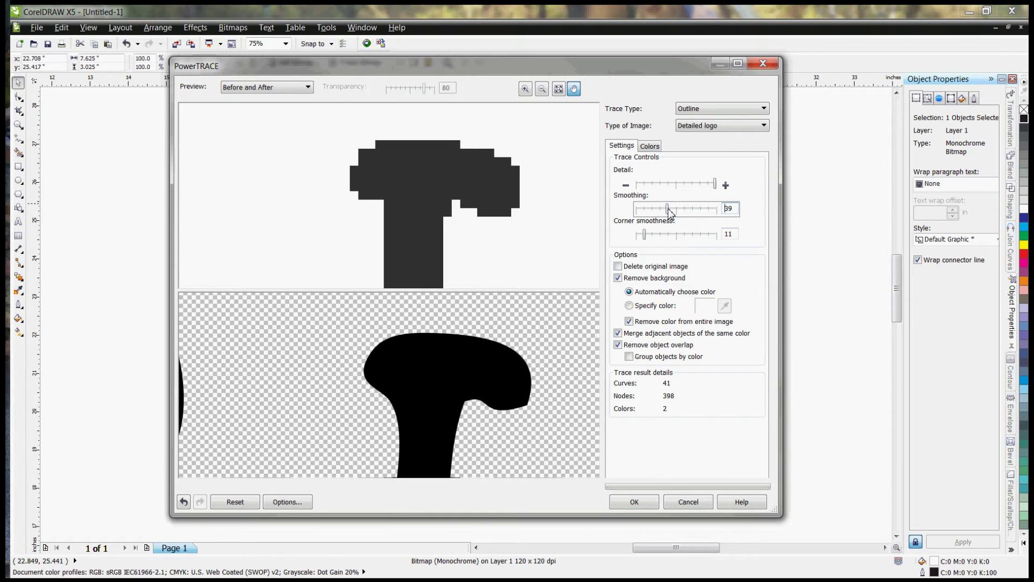
{"action": "mouse_move", "coordinate": [670, 213]}
{"action": "left_mouse_down"}
{"action": "mouse_move", "coordinate": [651, 211]}
{"action": "mouse_move", "coordinate": [643, 236]}
{"action": "left_mouse_up"}
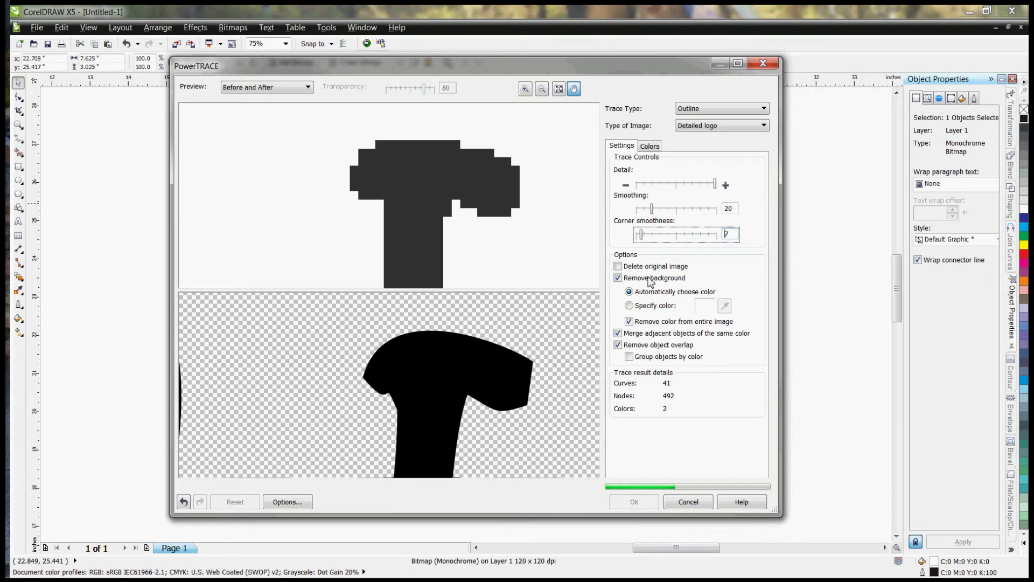
{"action": "left_click", "coordinate": [653, 210]}
{"action": "left_click_drag", "start_coordinate": [653, 210], "coordinate": [662, 213]}
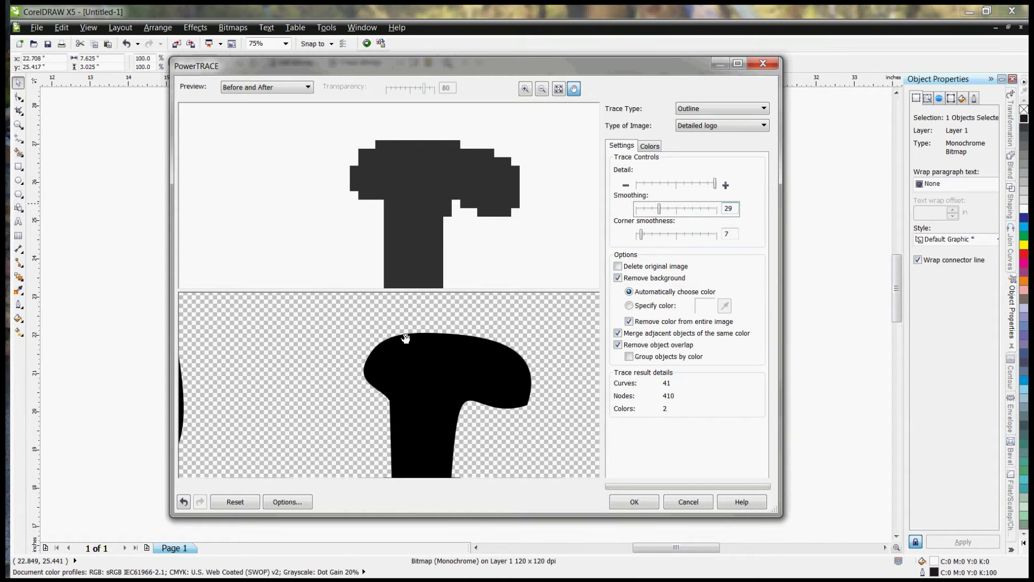
- Zoom the trace preview out and accept the trace onto the page
{"action": "scroll", "coordinate": [415, 322], "scroll_direction": "up", "scroll_amount": 2}
{"action": "scroll", "coordinate": [414, 322], "scroll_direction": "down", "scroll_amount": 4}
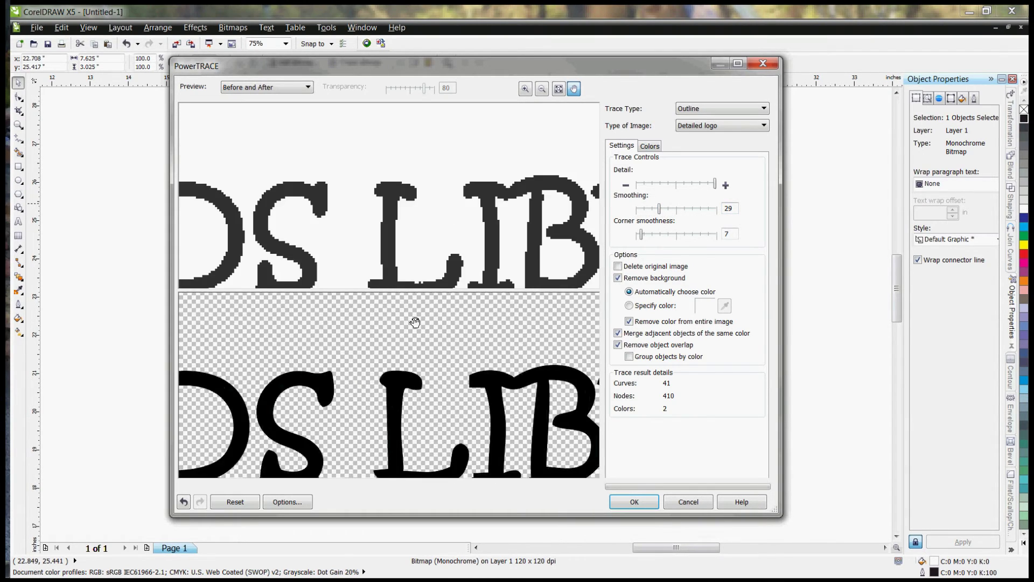
{"action": "scroll", "coordinate": [414, 322], "scroll_direction": "down", "scroll_amount": 2}
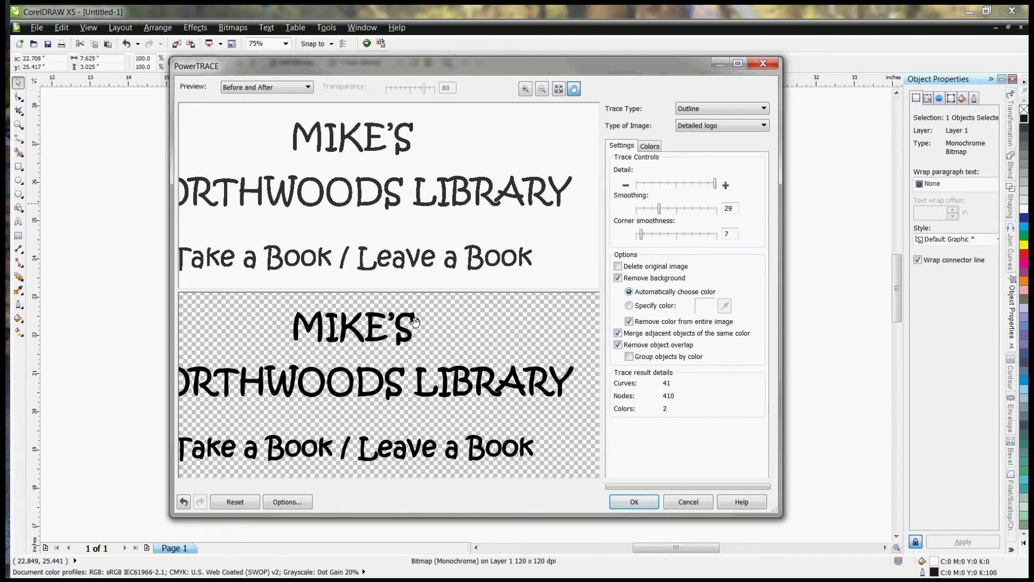
{"action": "left_click", "coordinate": [649, 502]}
- Move the traced lettering below the bitmap, fill it solid black, and delete the original bitmap
{"action": "left_click_drag", "start_coordinate": [461, 203], "coordinate": [461, 351]}
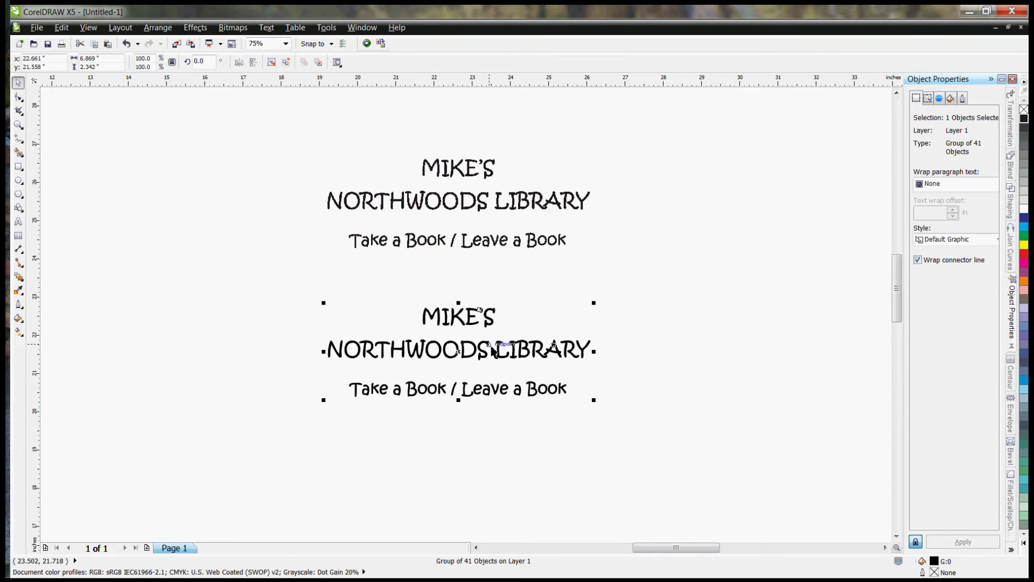
{"action": "left_click", "coordinate": [1024, 120]}
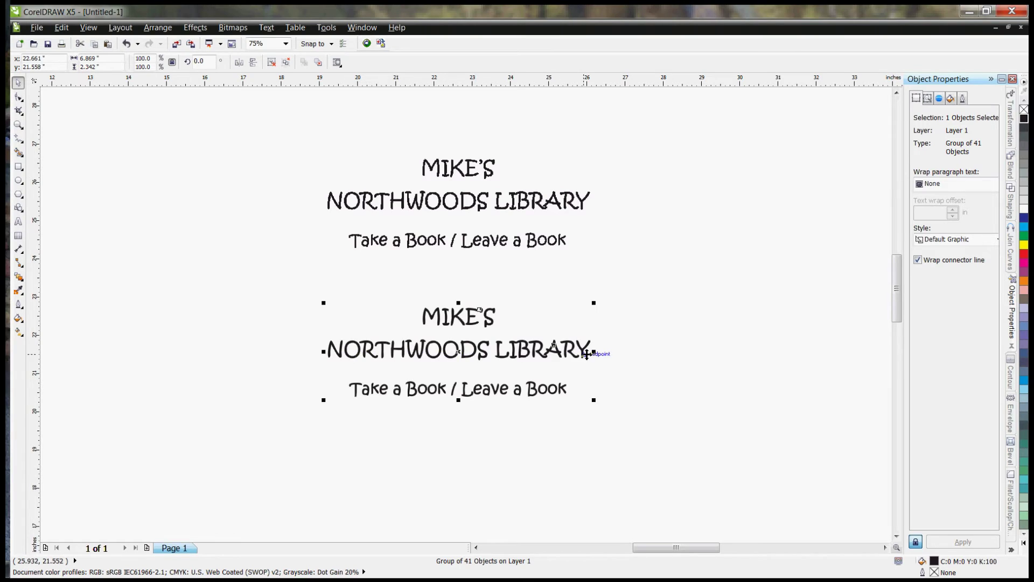
{"action": "left_click", "coordinate": [466, 201]}
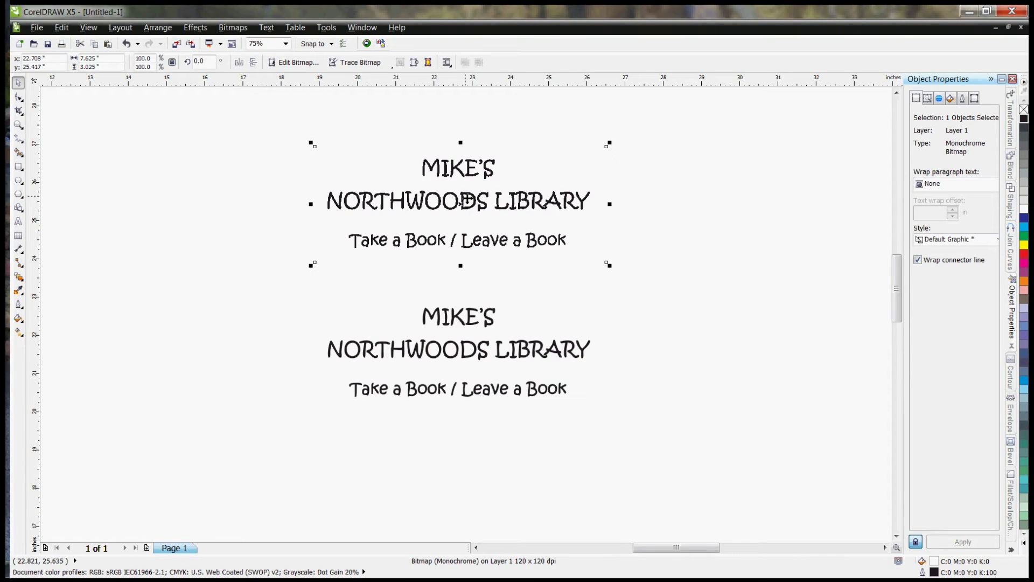
{"action": "key", "text": "Delete"}
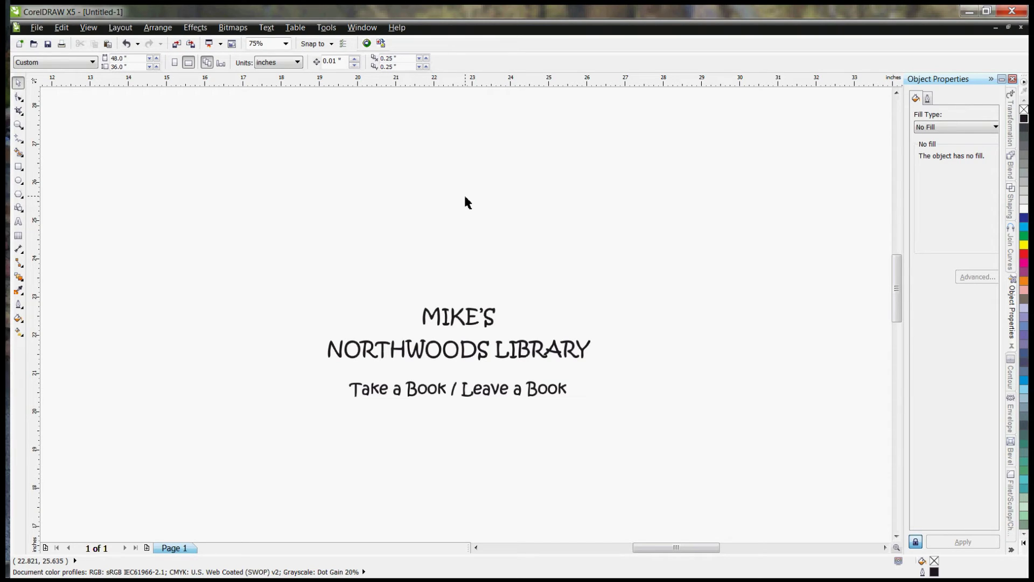
{"action": "left_click", "coordinate": [479, 309]}
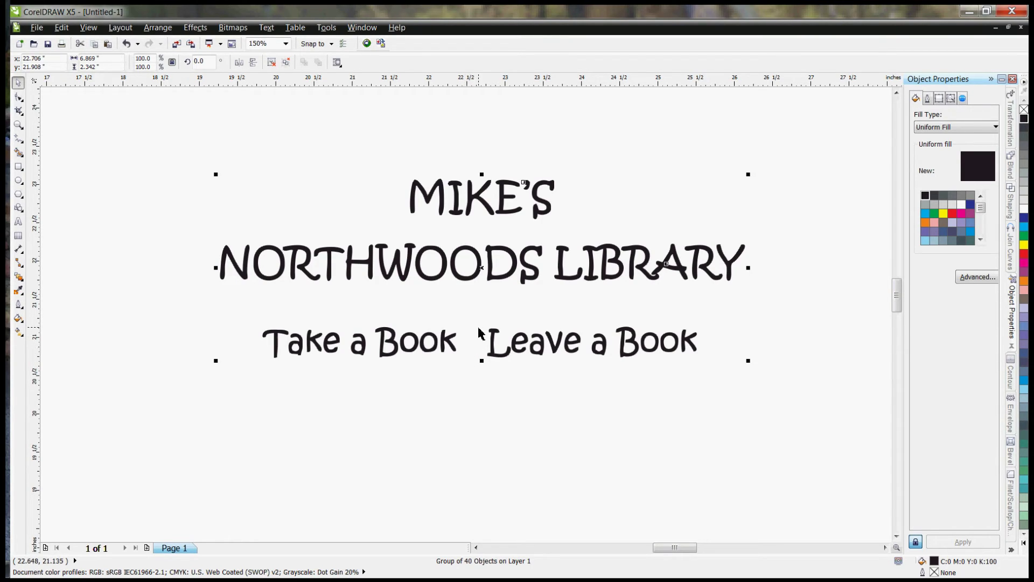
- Deselect the traced lettering and paste a fresh bitmap copy of the slashed sign
{"action": "left_click", "coordinate": [436, 467]}
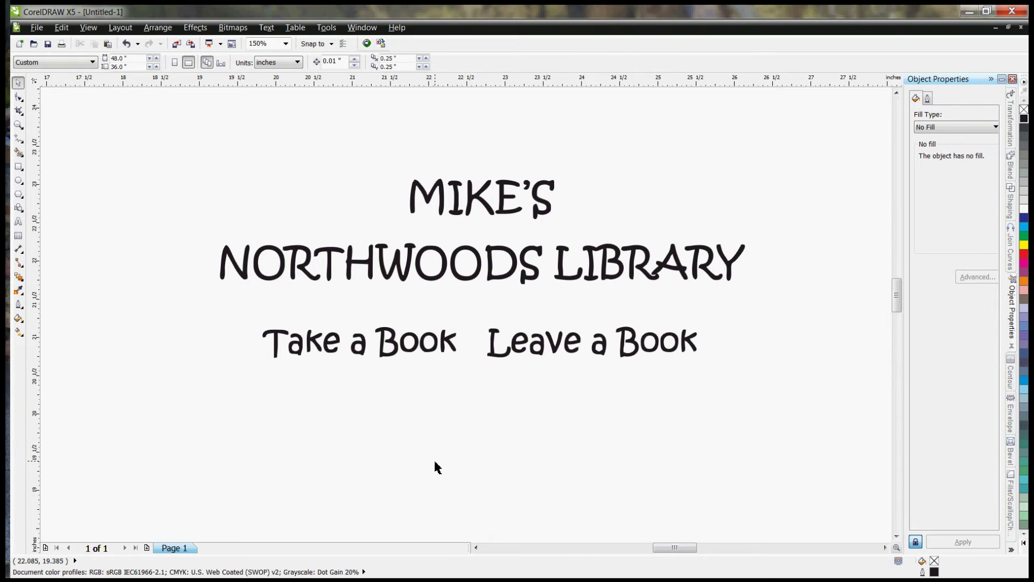
{"action": "key", "text": "ctrl+v"}
{"action": "scroll", "coordinate": [435, 461], "scroll_direction": "down", "scroll_amount": 2}
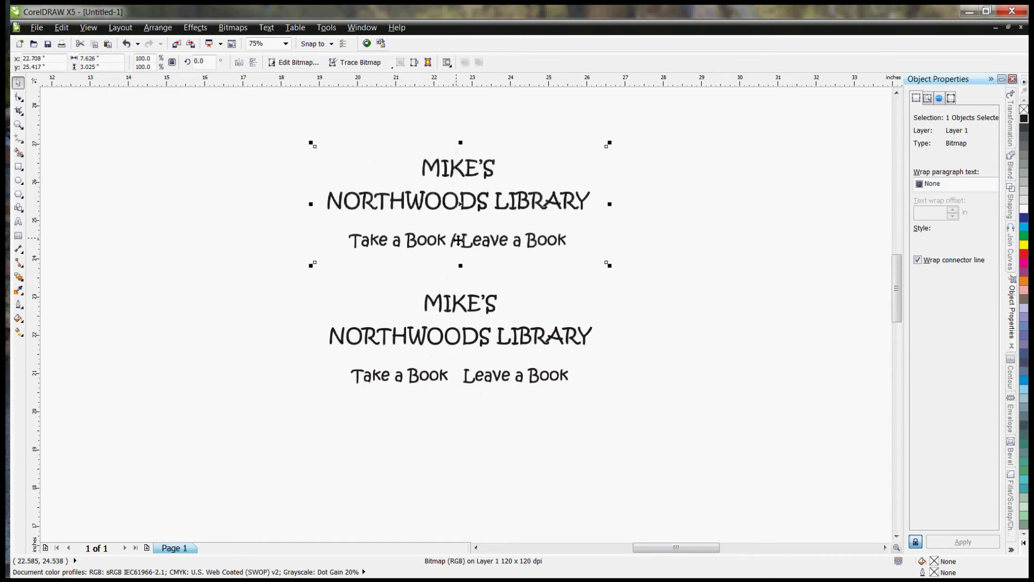
- Delete the slashless traced lettering group below, leaving the sign bitmap selected
{"action": "left_click", "coordinate": [481, 277]}
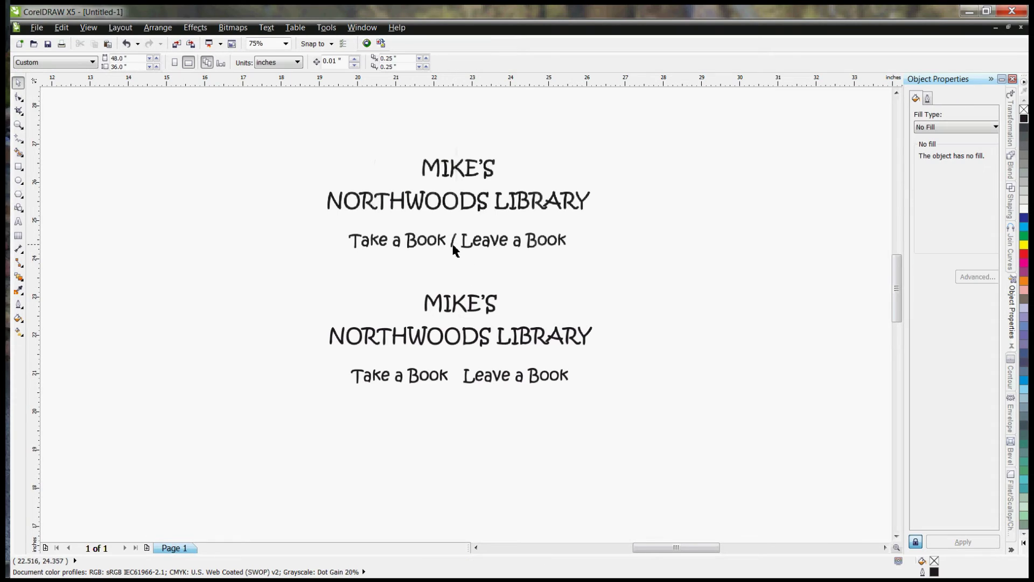
{"action": "left_click", "coordinate": [453, 204]}
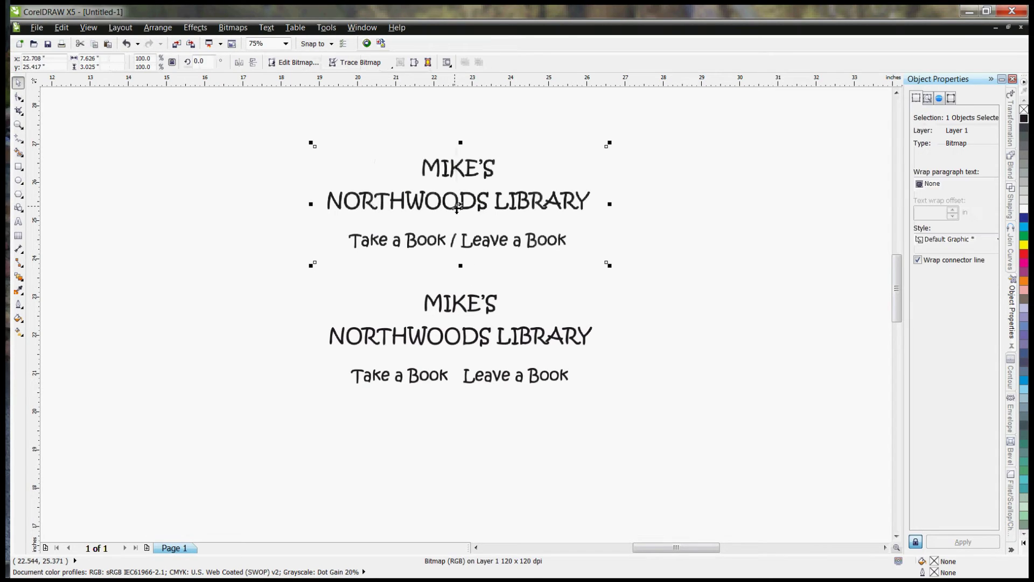
{"action": "left_click", "coordinate": [467, 336]}
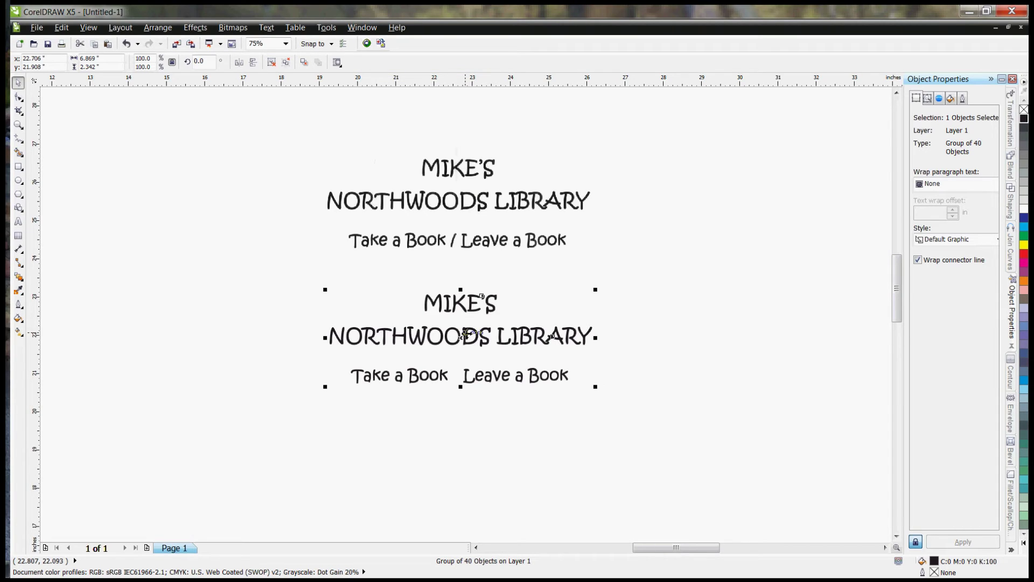
{"action": "key", "text": "Delete"}
{"action": "left_click", "coordinate": [460, 206]}
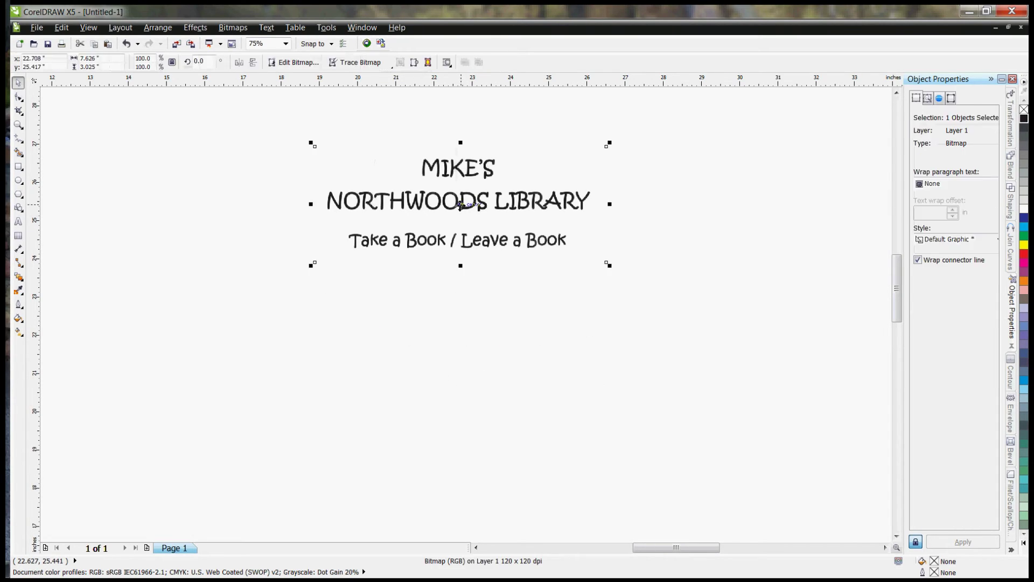
{"action": "right_click", "coordinate": [459, 206]}
- Edit the bitmap in PHOTO-PAINT and convert it to 1-bit black and white using Line Art
{"action": "left_click", "coordinate": [498, 220]}
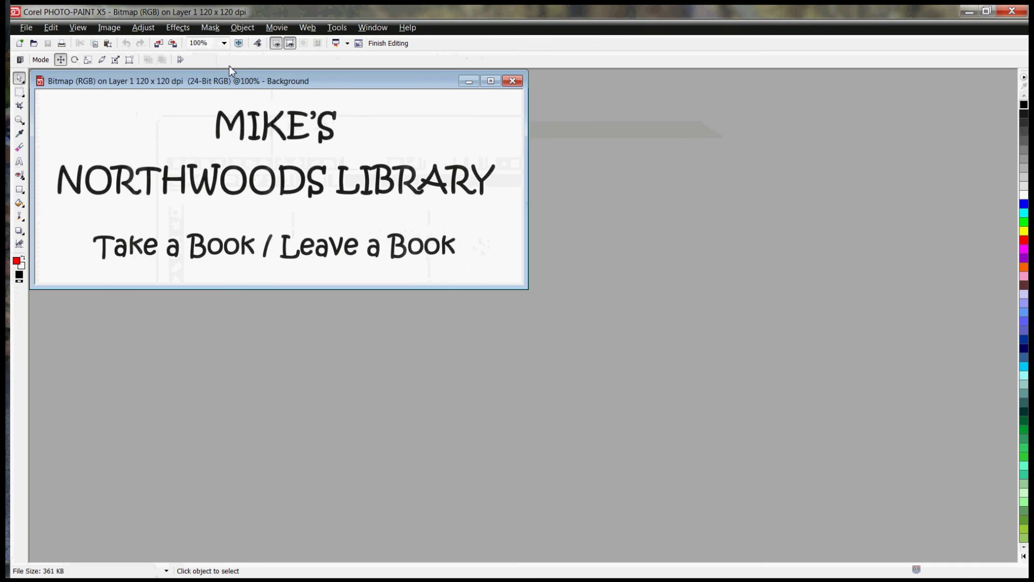
{"action": "left_click", "coordinate": [115, 23]}
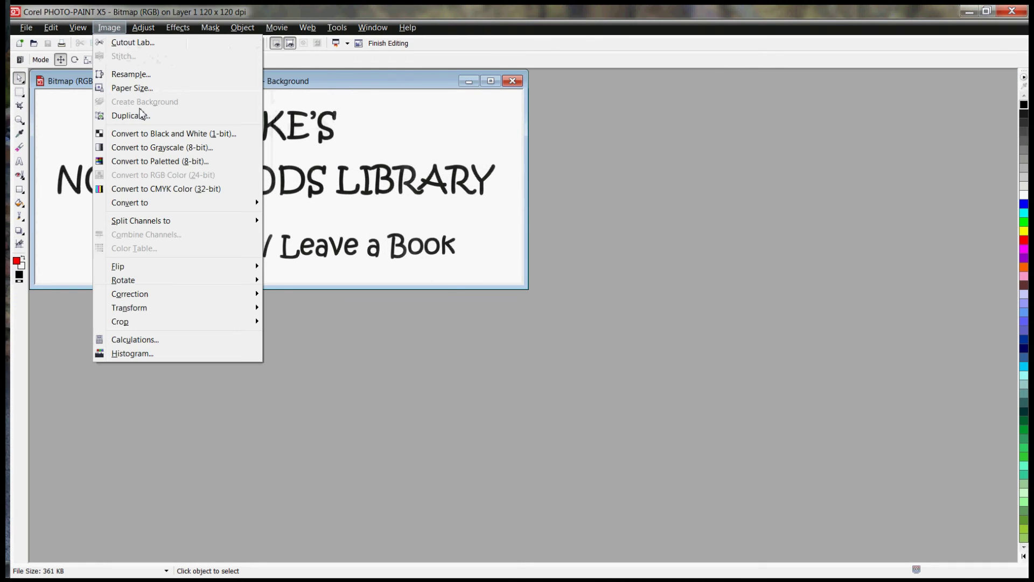
{"action": "left_click", "coordinate": [143, 133]}
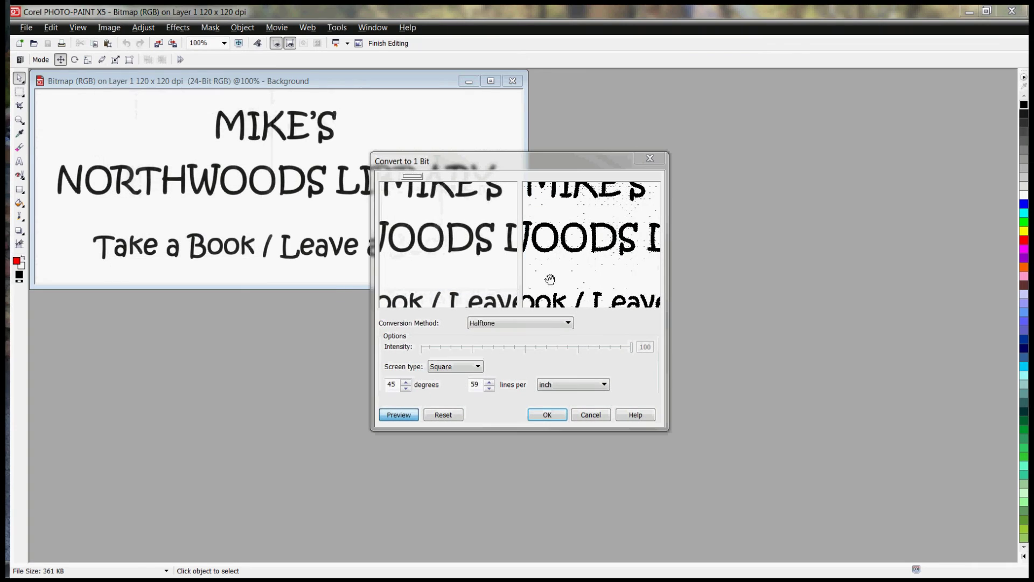
{"action": "left_click", "coordinate": [522, 323]}
{"action": "left_click", "coordinate": [510, 334]}
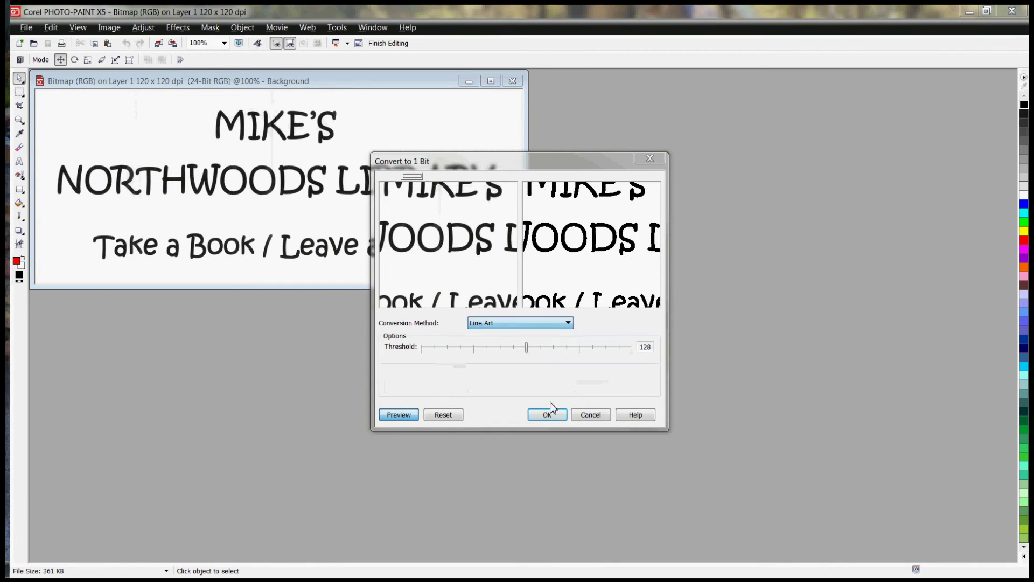
{"action": "left_click", "coordinate": [546, 414]}
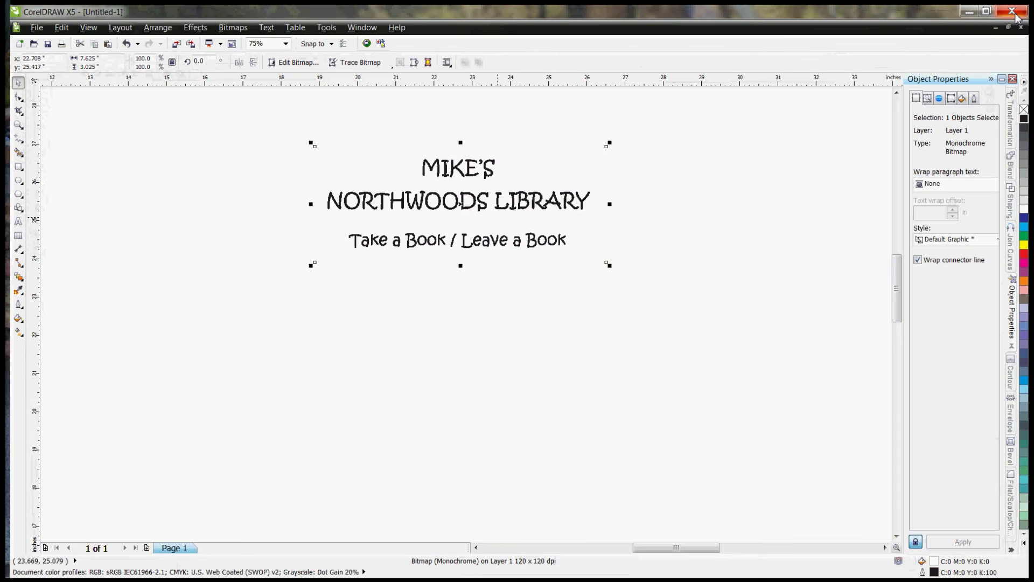
- Start a Detailed logo outline trace at maximum detail with colour removed from the entire image
{"action": "right_click", "coordinate": [466, 204]}
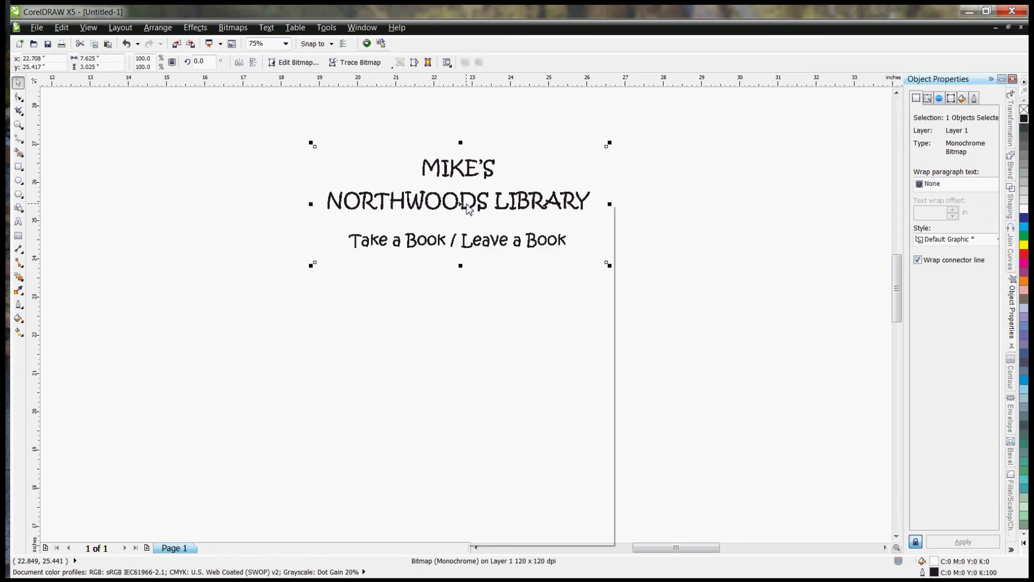
{"action": "mouse_move", "coordinate": [531, 254]}
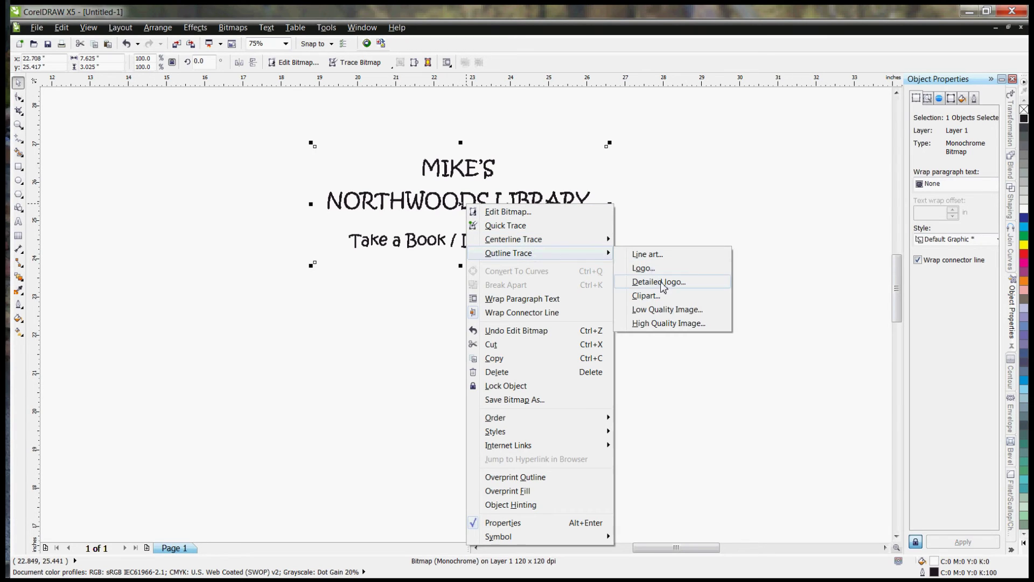
{"action": "left_click", "coordinate": [662, 281]}
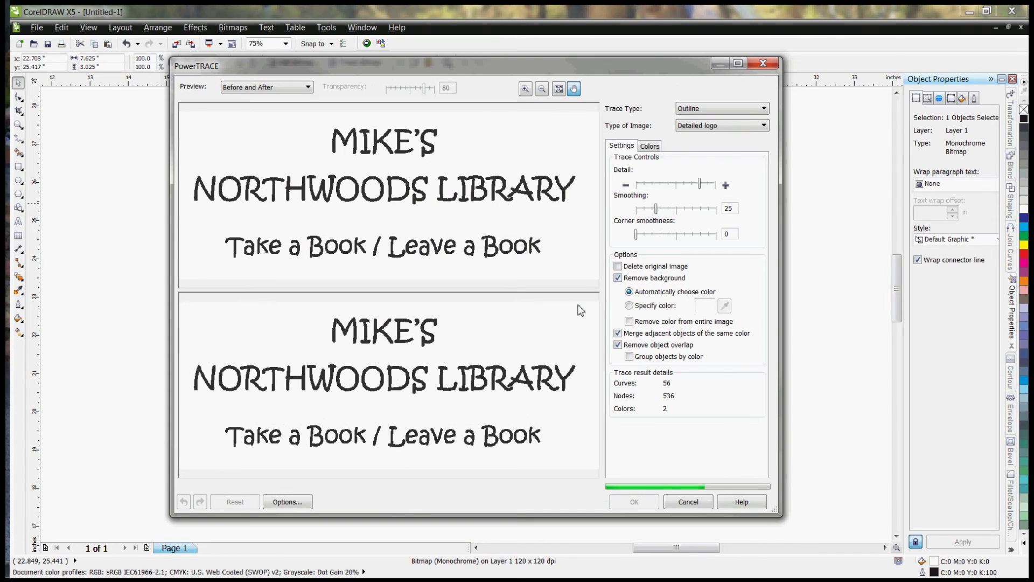
{"action": "left_click", "coordinate": [700, 185]}
{"action": "left_click_drag", "start_coordinate": [702, 184], "coordinate": [716, 184]}
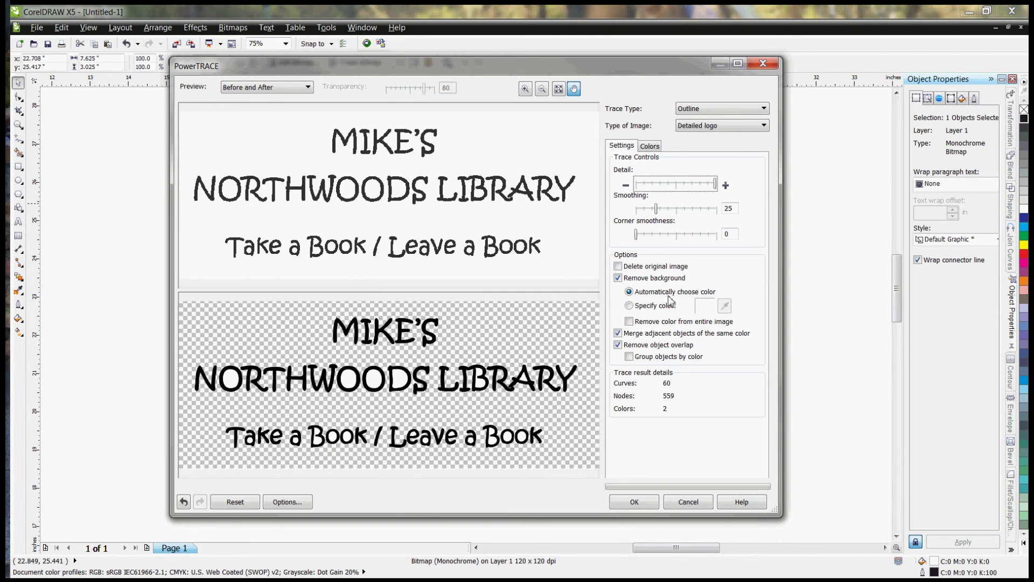
{"action": "left_click", "coordinate": [637, 322]}
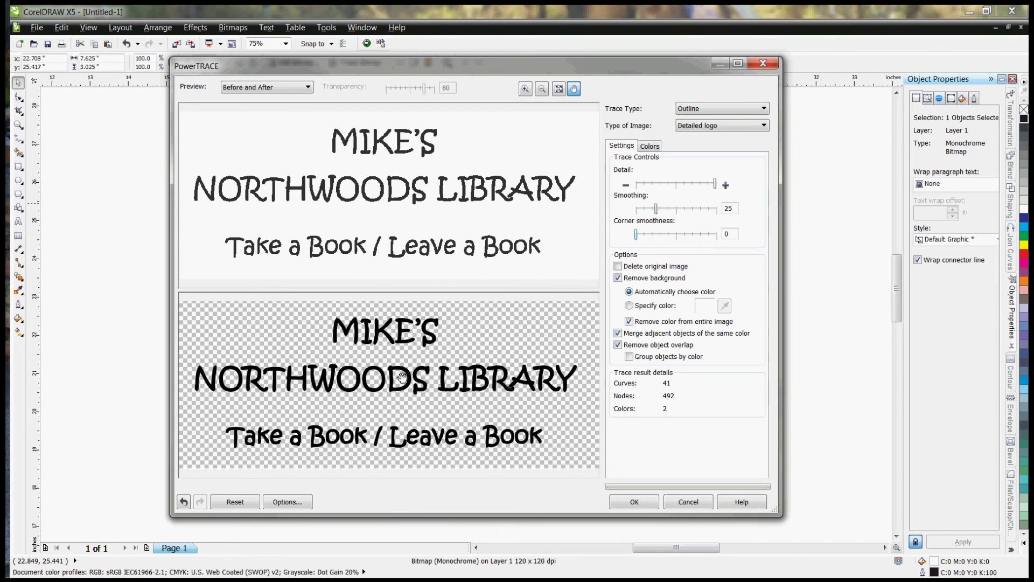
- Zoom in on a letter T and set corner smoothness to 7 and smoothing to 29
{"action": "scroll", "coordinate": [401, 376], "scroll_direction": "up", "scroll_amount": 5}
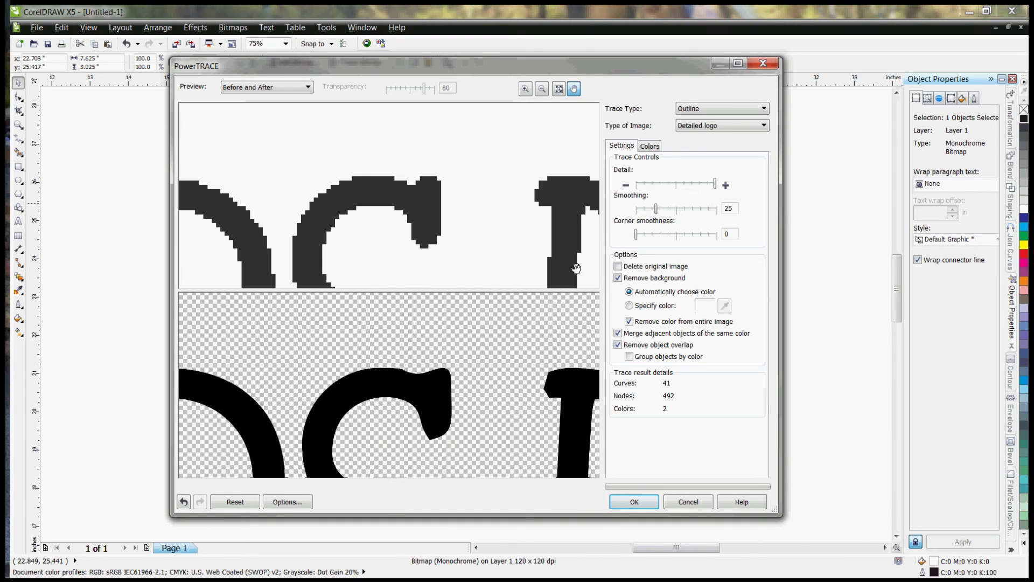
{"action": "left_click_drag", "start_coordinate": [557, 398], "coordinate": [369, 376]}
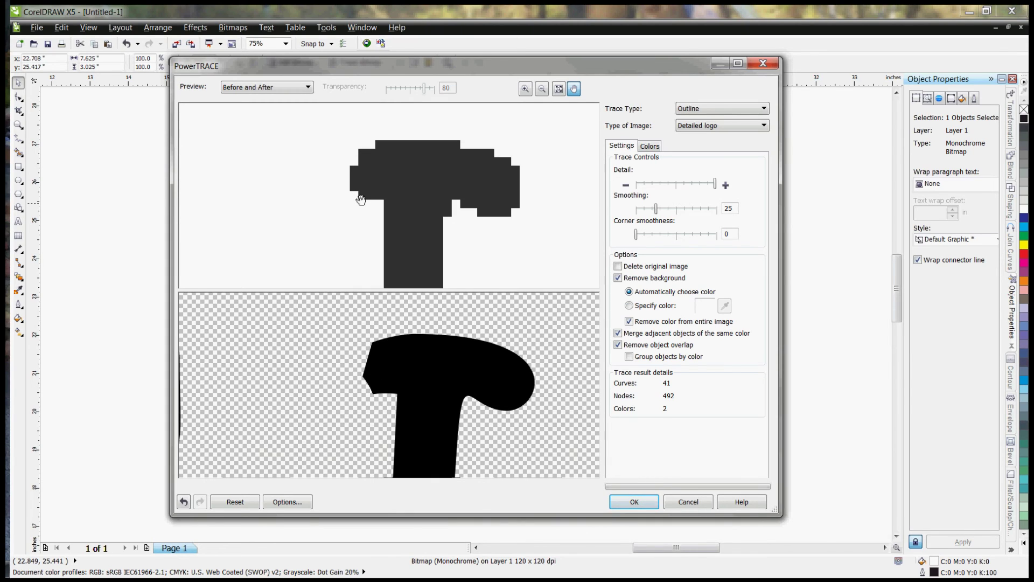
{"action": "left_click", "coordinate": [652, 236]}
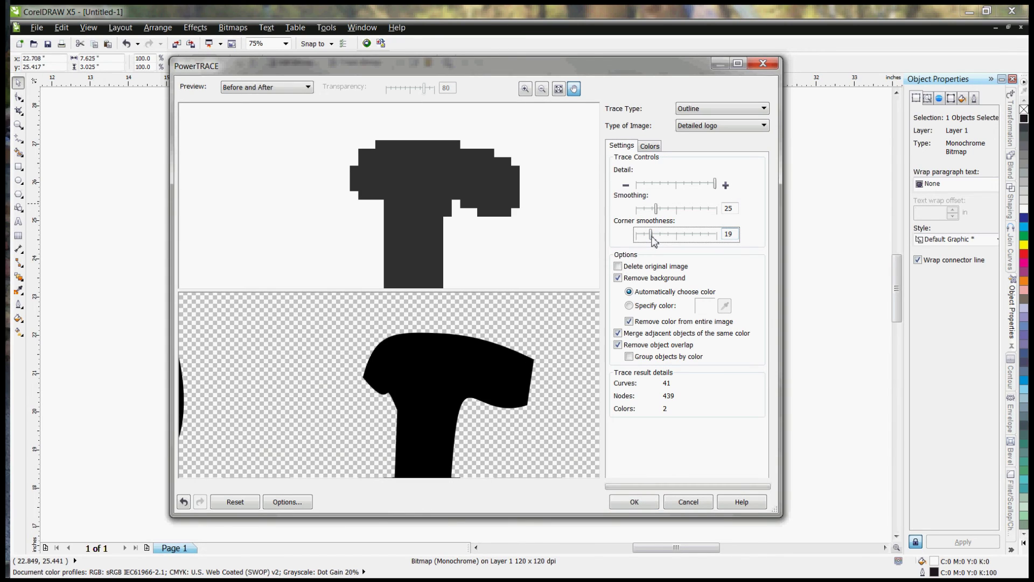
{"action": "left_click_drag", "start_coordinate": [652, 237], "coordinate": [645, 236]}
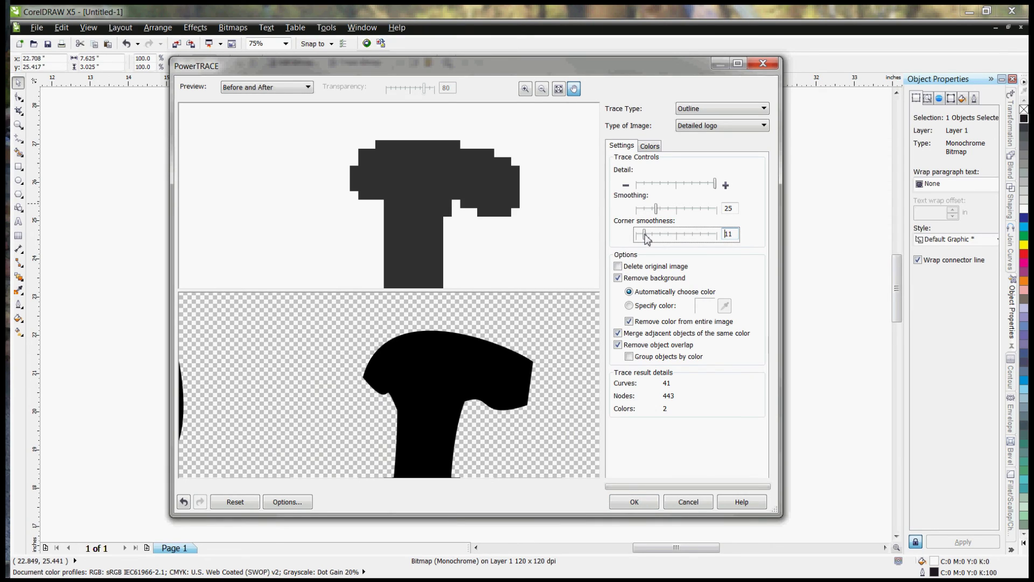
{"action": "left_click", "coordinate": [668, 209]}
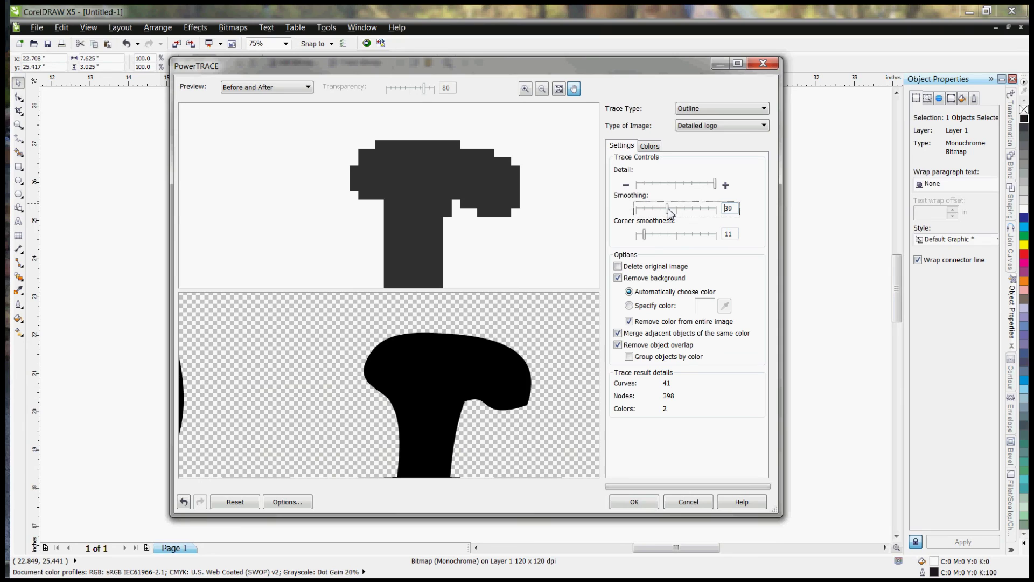
{"action": "left_click_drag", "start_coordinate": [668, 208], "coordinate": [652, 209]}
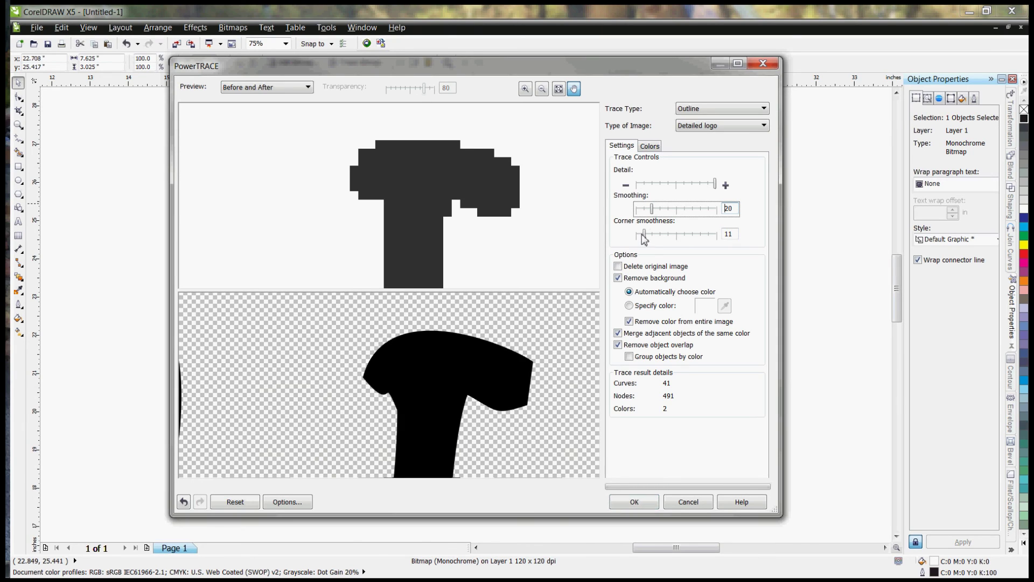
{"action": "left_click_drag", "start_coordinate": [644, 237], "coordinate": [641, 237]}
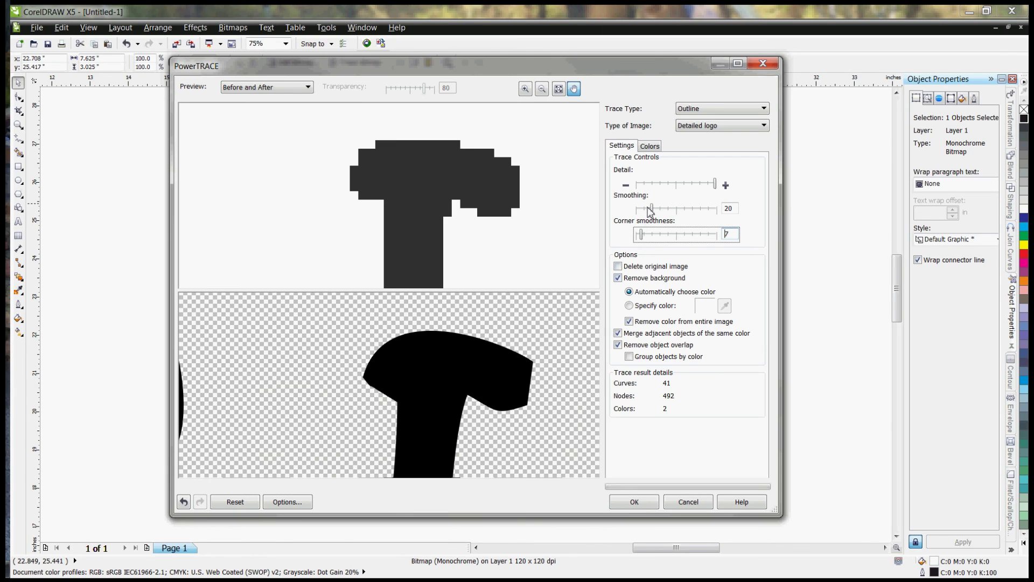
{"action": "left_click_drag", "start_coordinate": [652, 210], "coordinate": [662, 213]}
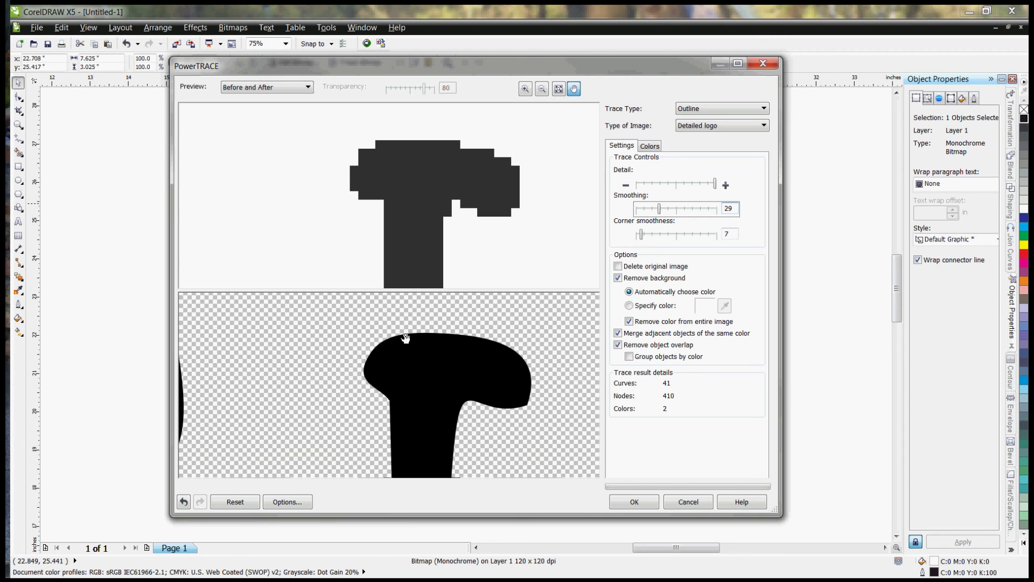
- Check the other letters, zoom the preview out, and apply the trace
{"action": "left_click_drag", "start_coordinate": [411, 321], "coordinate": [415, 322]}
{"action": "scroll", "coordinate": [415, 322], "scroll_direction": "down", "scroll_amount": 5}
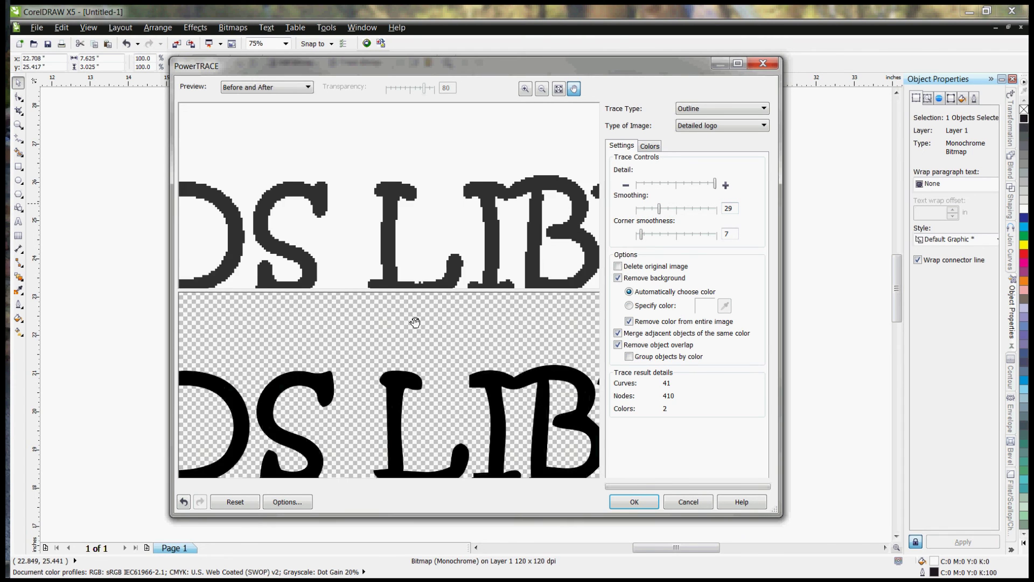
{"action": "scroll", "coordinate": [415, 322], "scroll_direction": "down", "scroll_amount": 2}
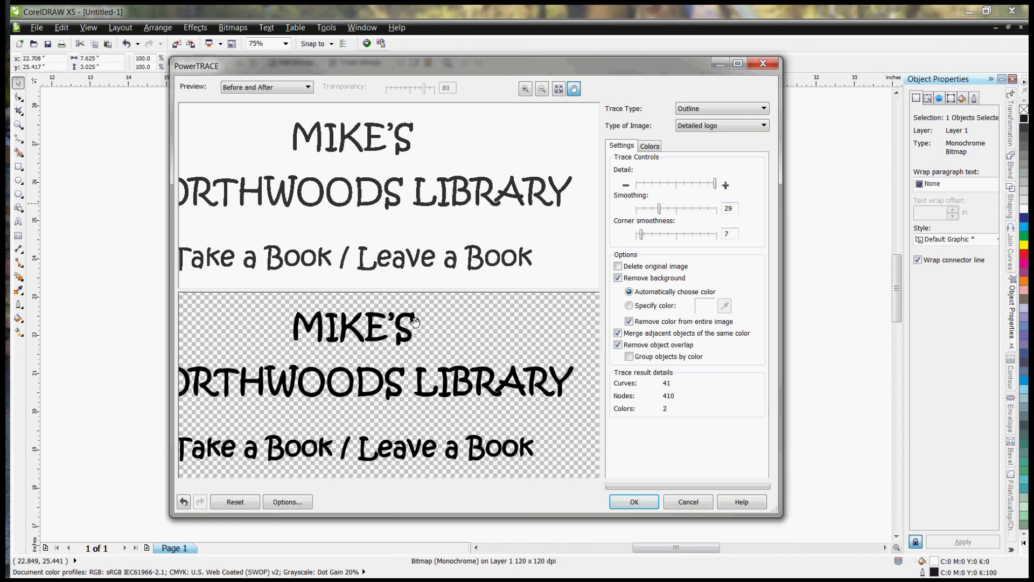
{"action": "left_click", "coordinate": [651, 500]}
- Move the new trace below the bitmap, fill it solid black, delete the bitmap, and select the group
{"action": "left_click_drag", "start_coordinate": [462, 204], "coordinate": [461, 352]}
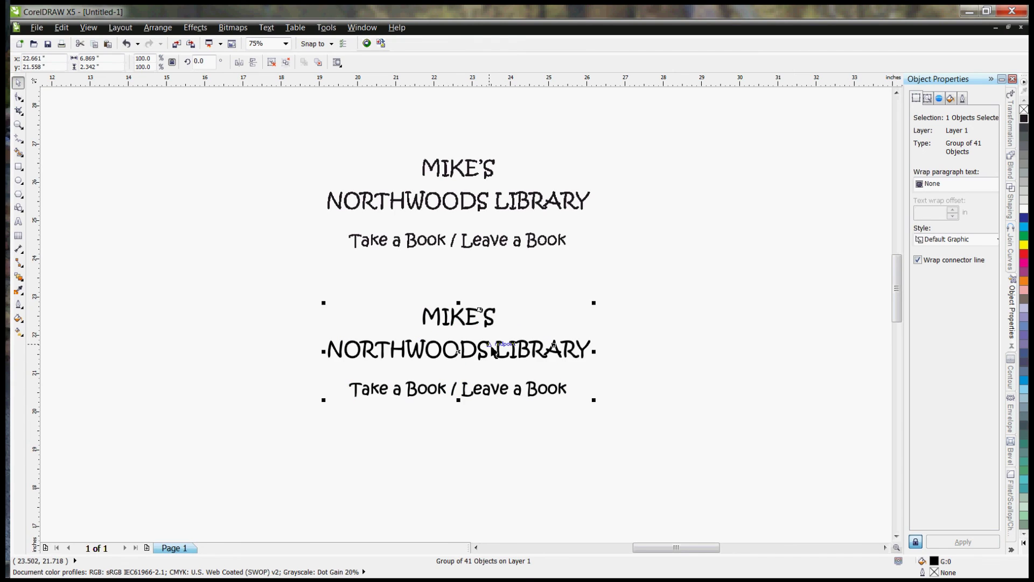
{"action": "left_click", "coordinate": [1025, 122]}
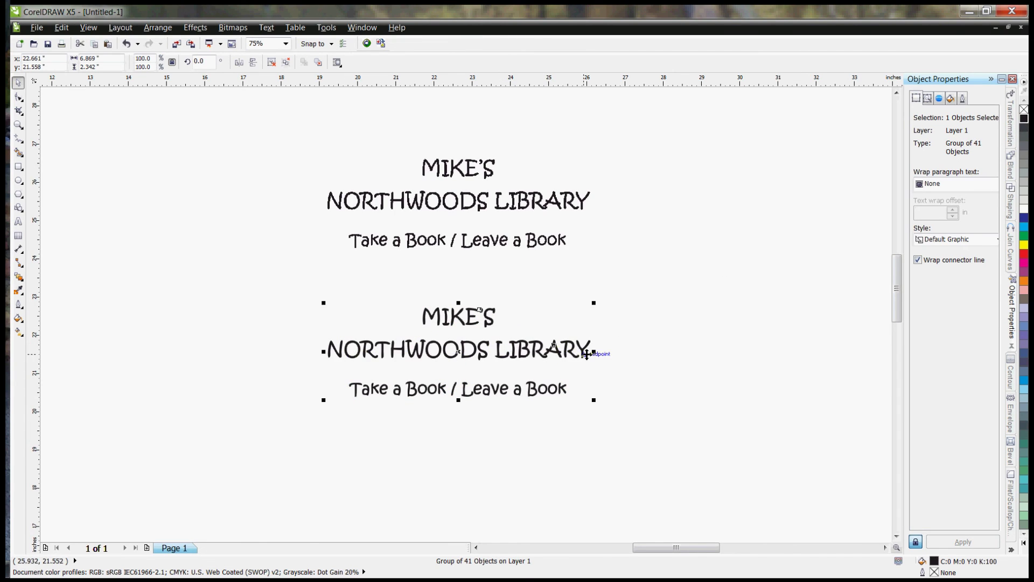
{"action": "left_click", "coordinate": [468, 201]}
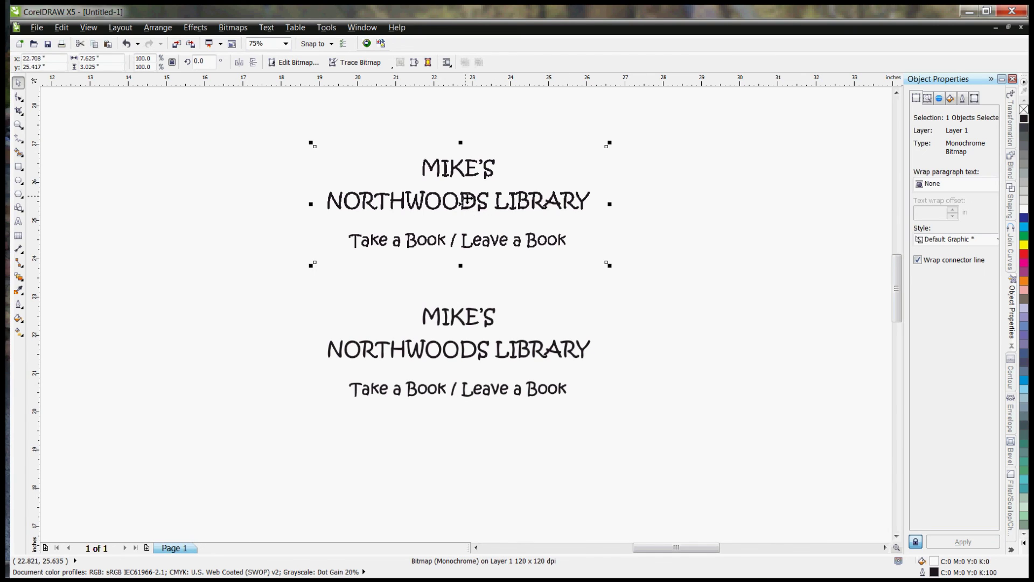
{"action": "key", "text": "Delete"}
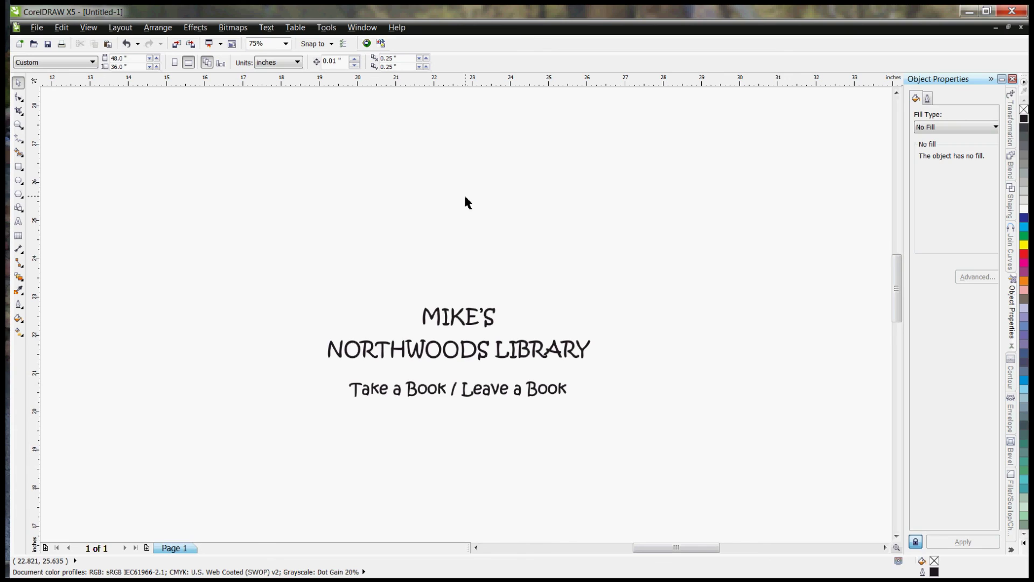
{"action": "left_click", "coordinate": [466, 353]}
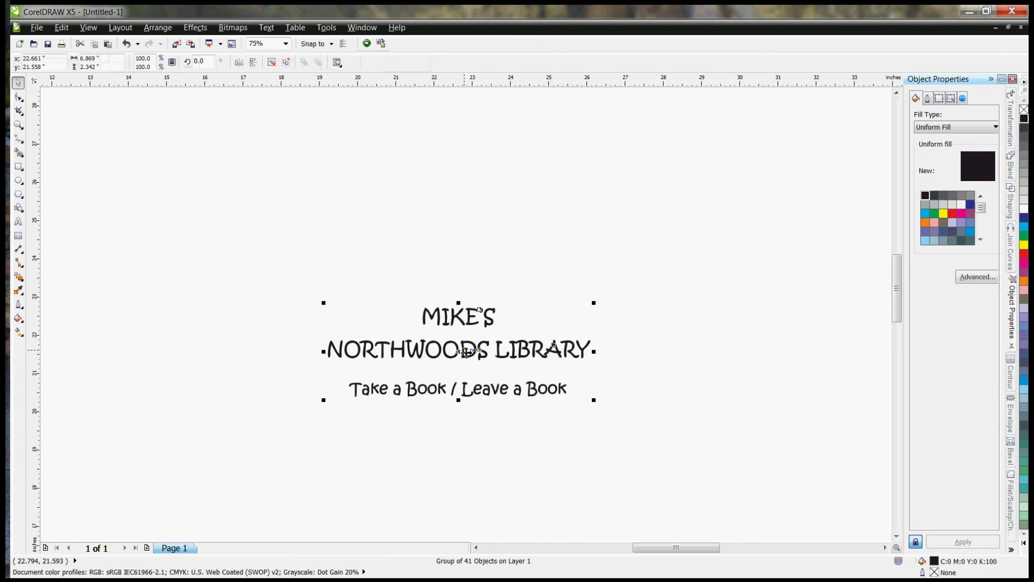